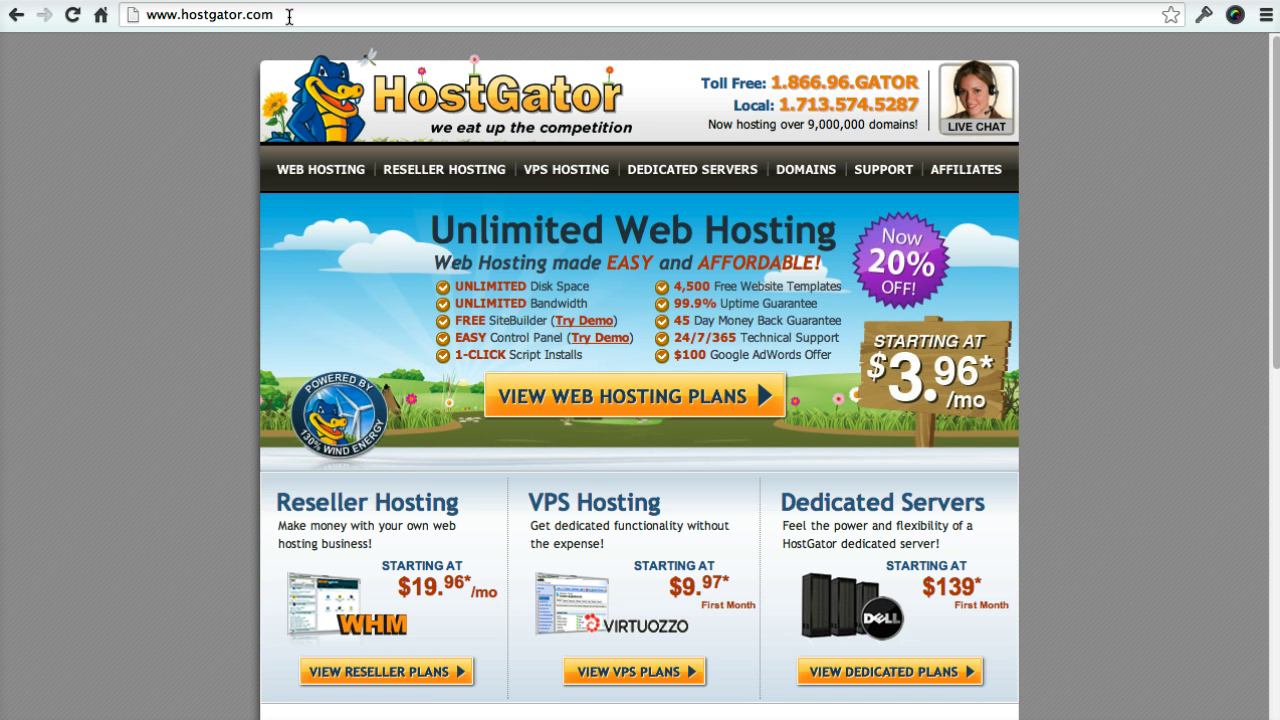
# - Highlight the hostgator.com address and the unlimited disk space, bandwidth and control panel features
pyautogui.moveTo(289, 17); pyautogui.dragTo(161, 44)
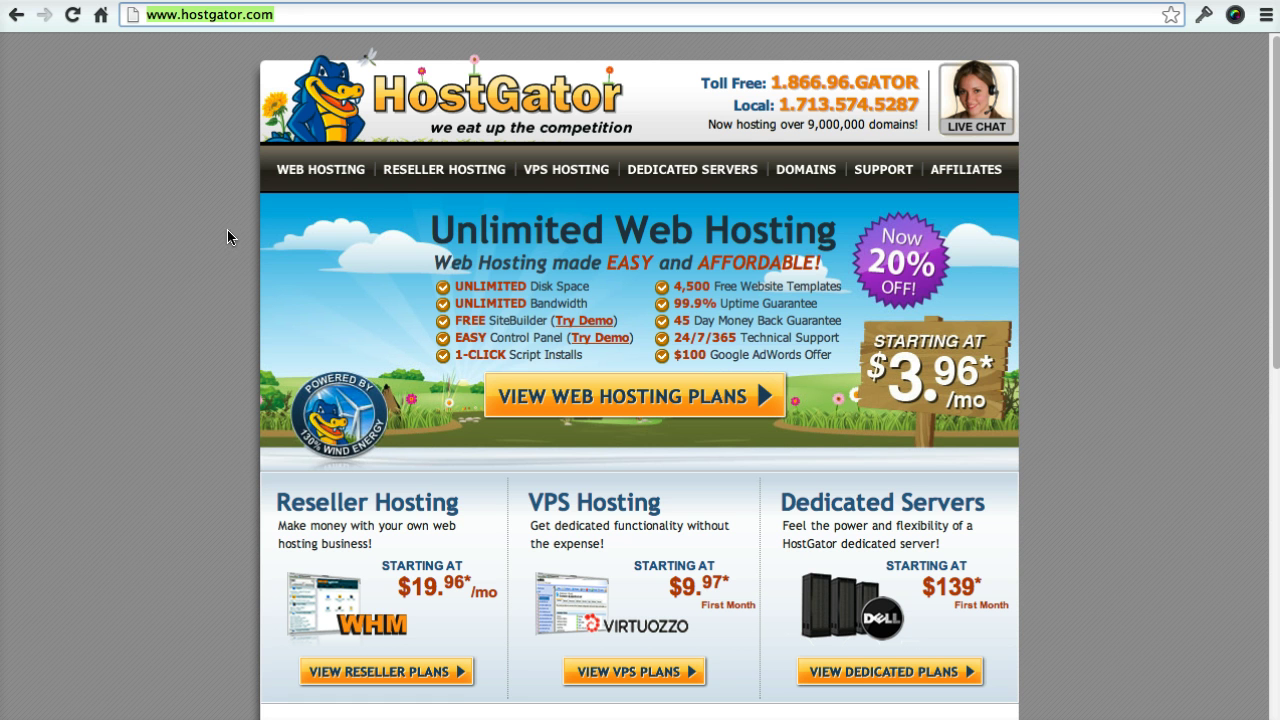
pyautogui.moveTo(455, 303); pyautogui.dragTo(584, 303)
pyautogui.doubleClick(464, 287)
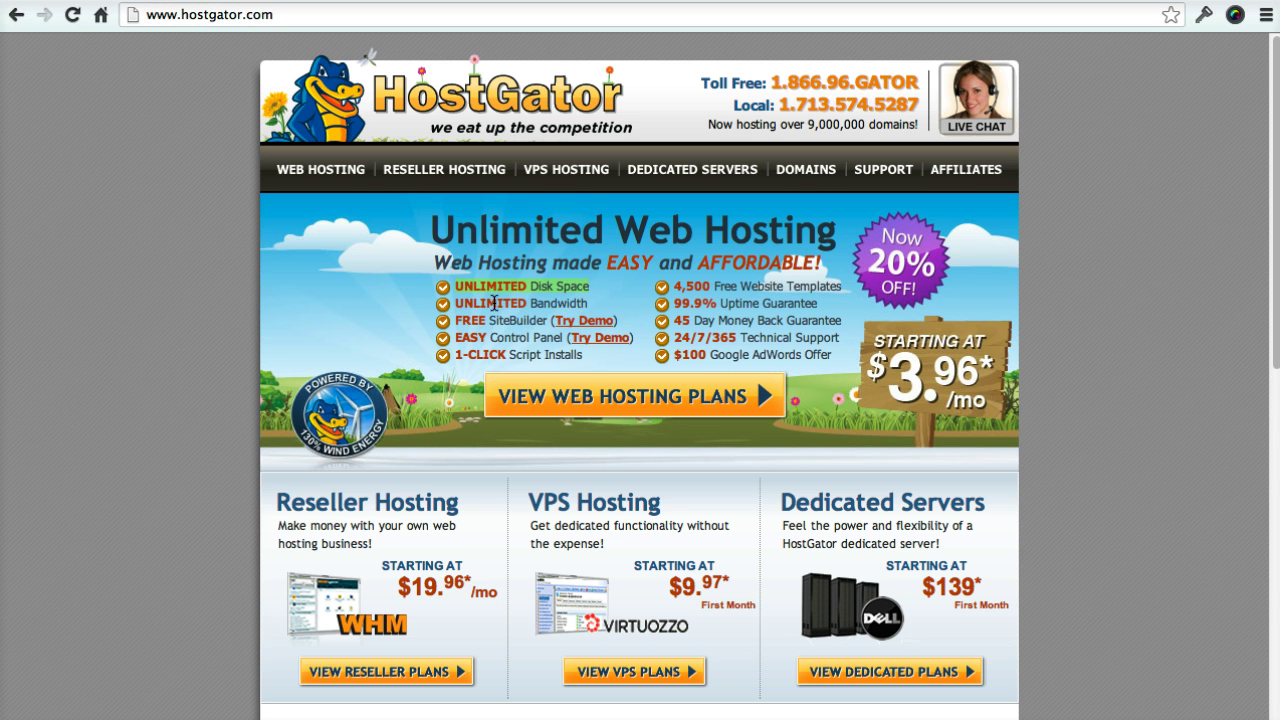
pyautogui.doubleClick(512, 334)
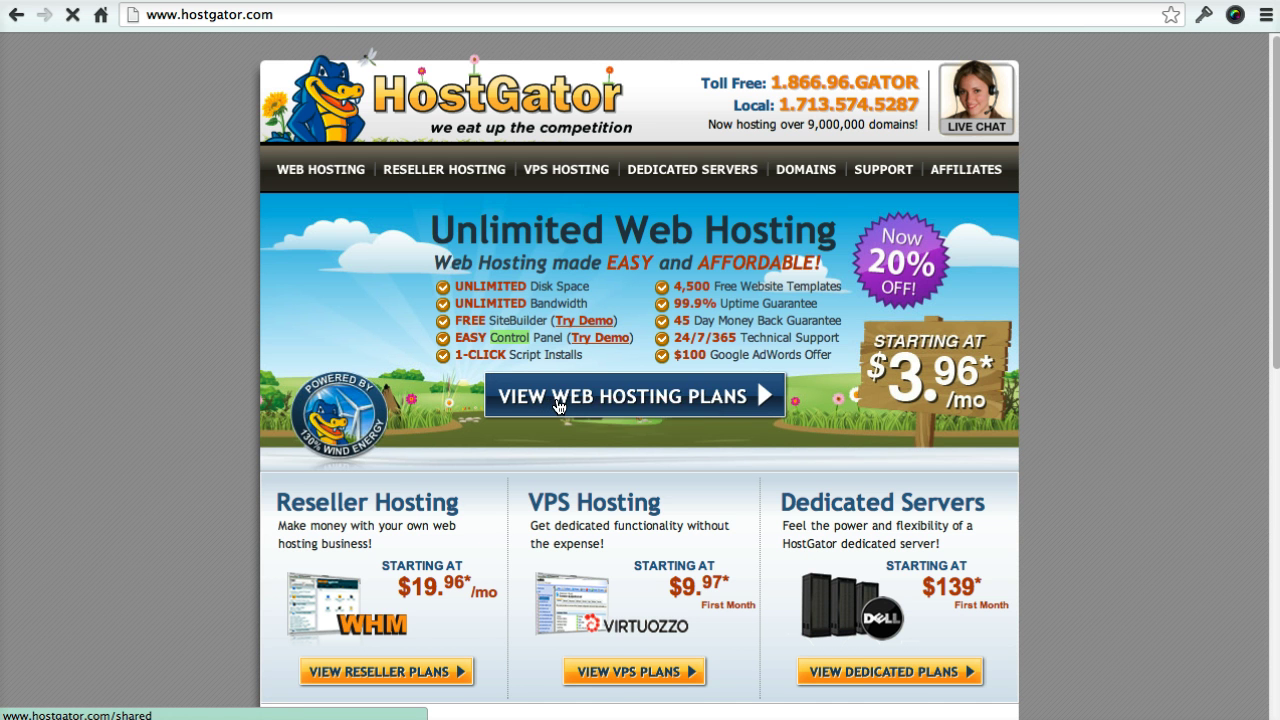
# - Order the Hatchling plan with Monthly - $7.16/mo billing from the web hosting plans page
pyautogui.click(557, 405)
pyautogui.scroll(-3, 335, 396)
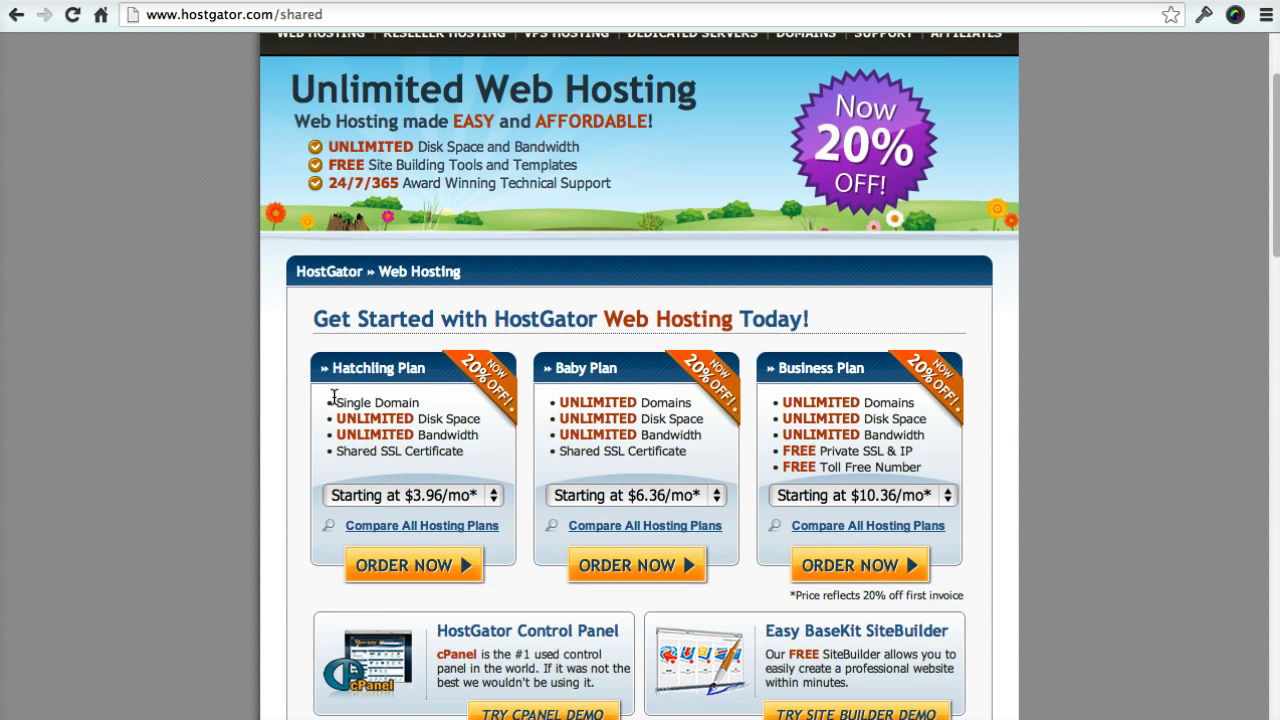
pyautogui.scroll(-1, 333, 391)
pyautogui.moveTo(332, 340); pyautogui.dragTo(426, 340)
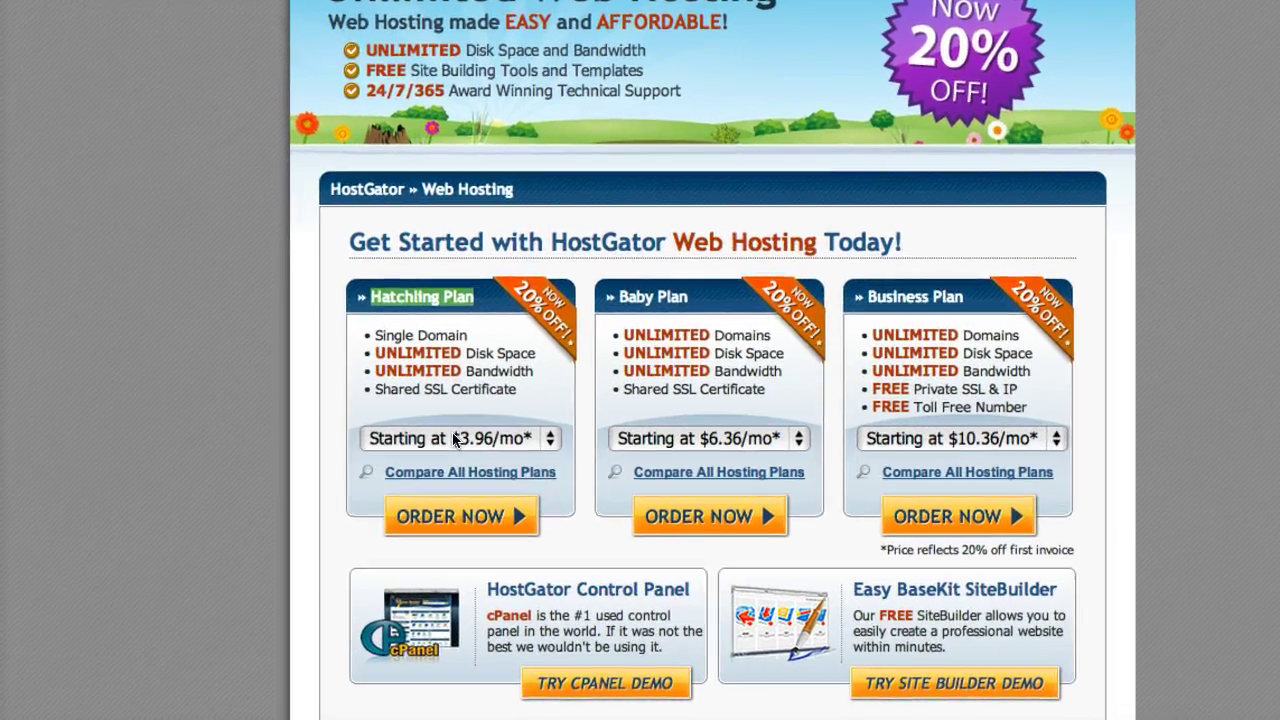
pyautogui.click(420, 459)
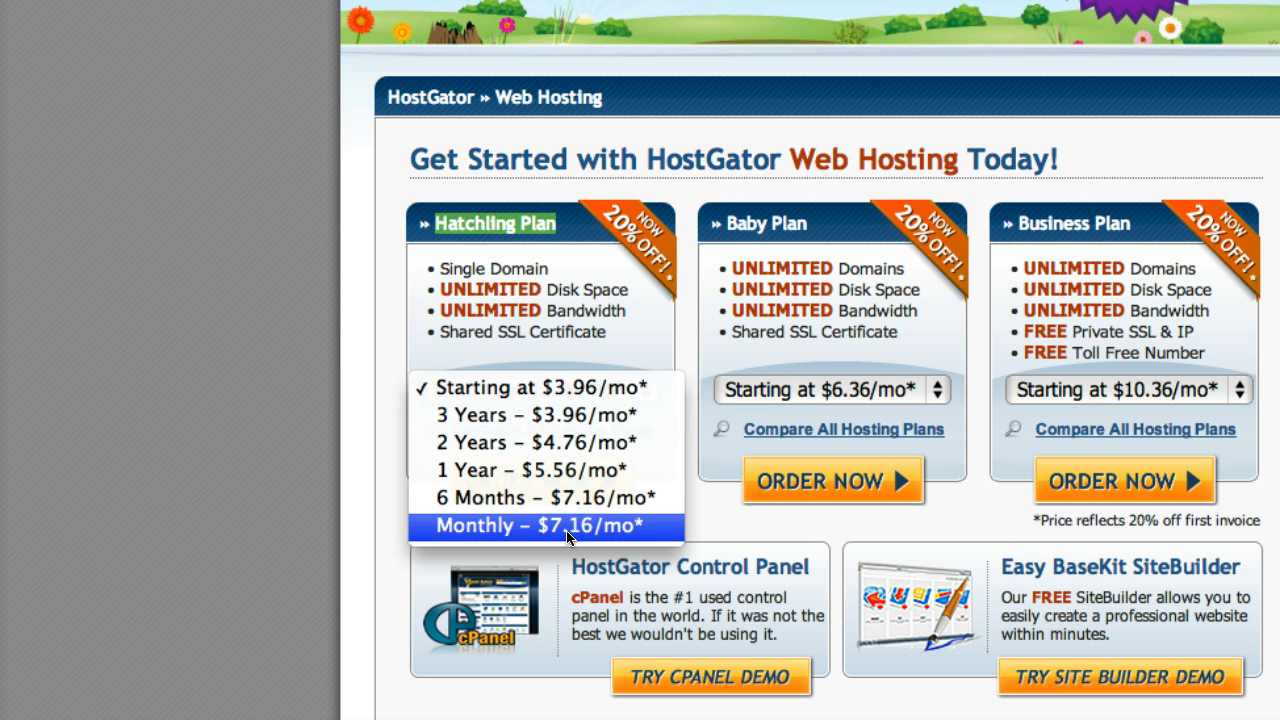
pyautogui.click(567, 537)
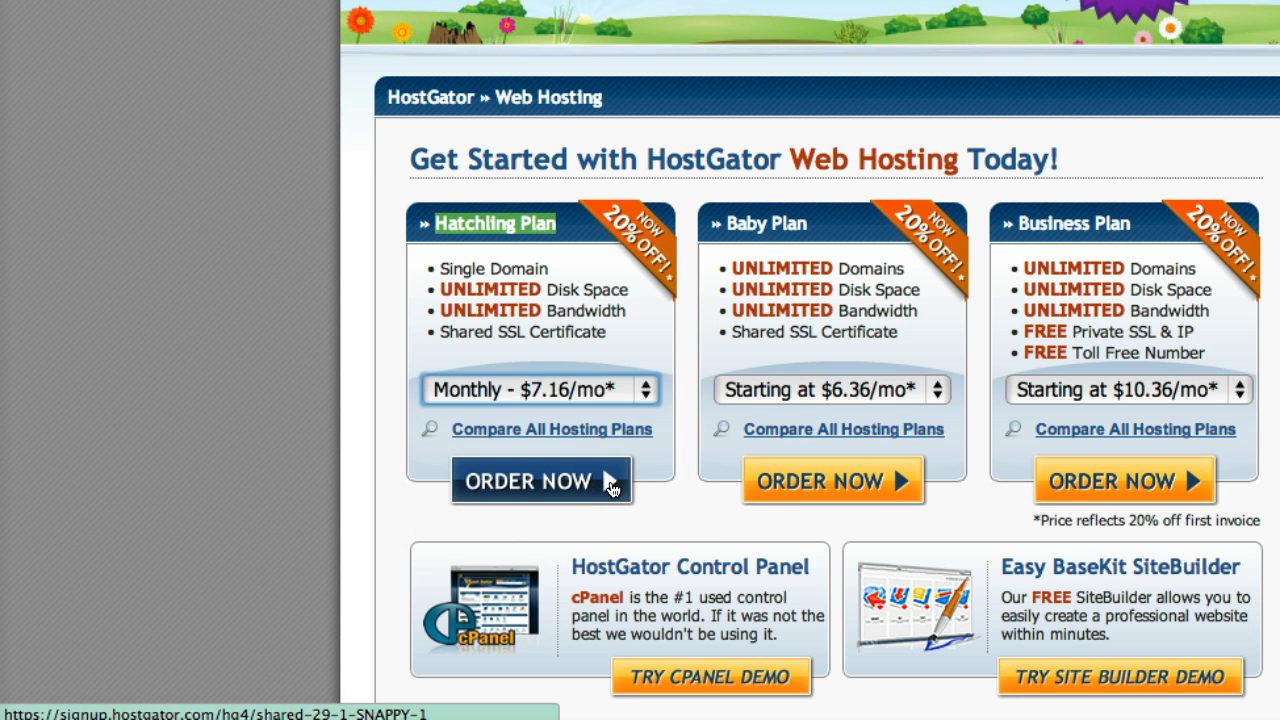
pyautogui.click(547, 487)
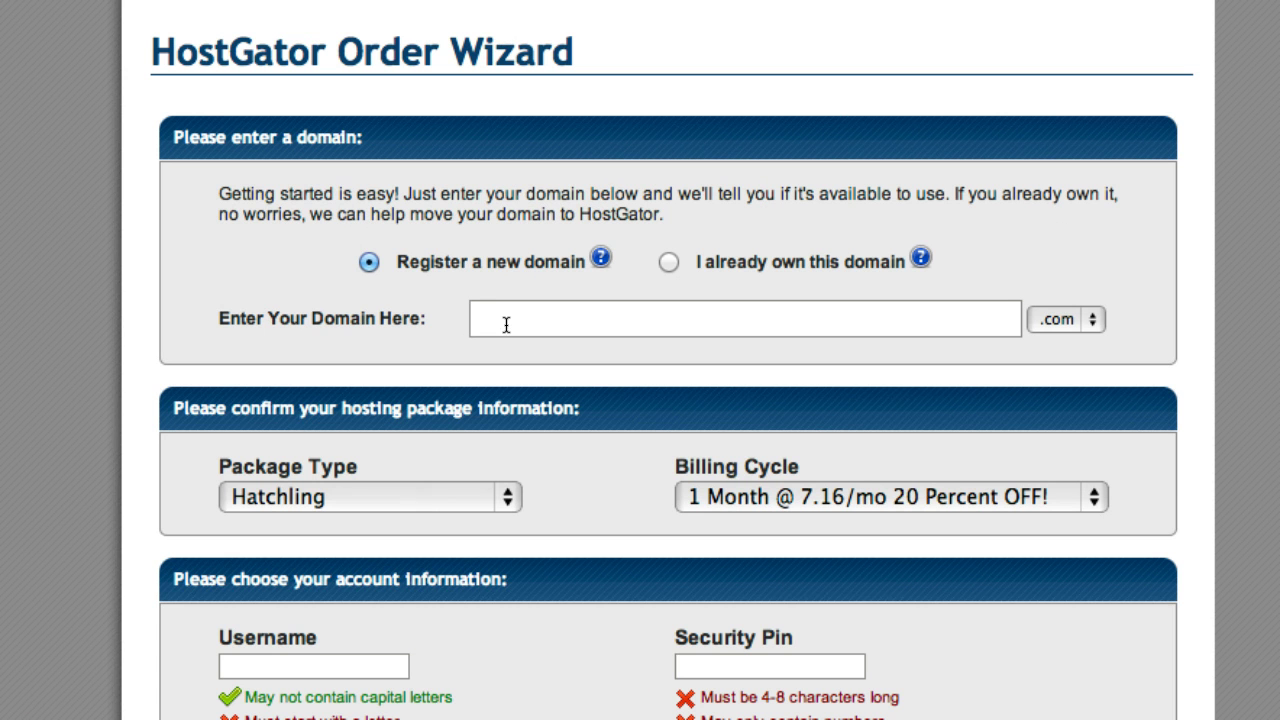
# - Replace the rejected 'ww' with antoniorillera and pick the .net suggestion, since .com is unavailable
pyautogui.click(689, 279)
pyautogui.write('ww')
pyautogui.press('Tab')
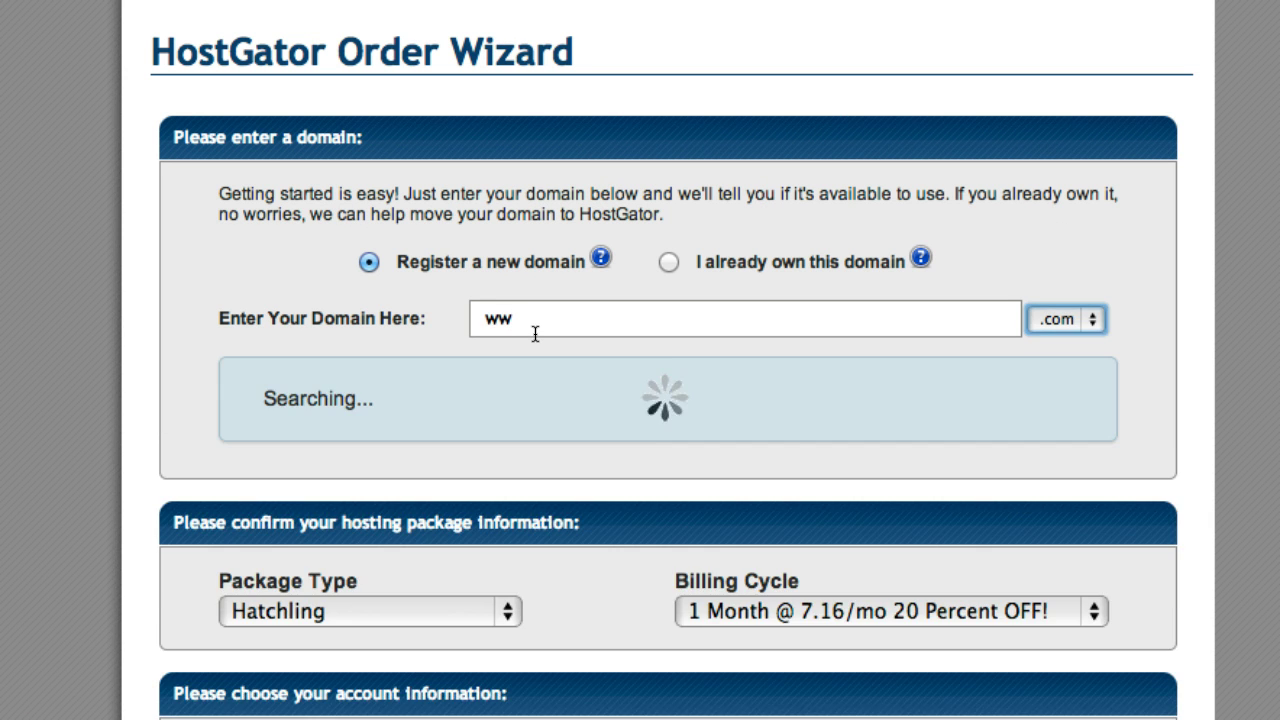
pyautogui.doubleClick(497, 318)
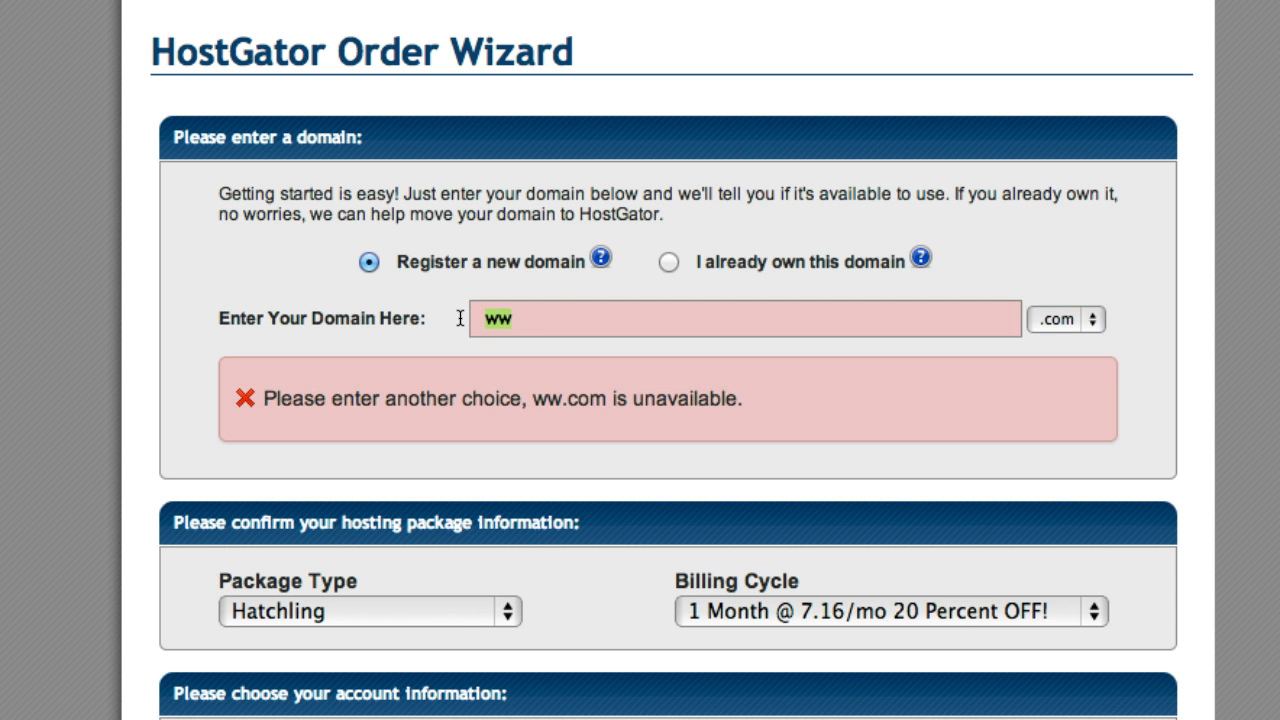
pyautogui.write('antoniorillera')
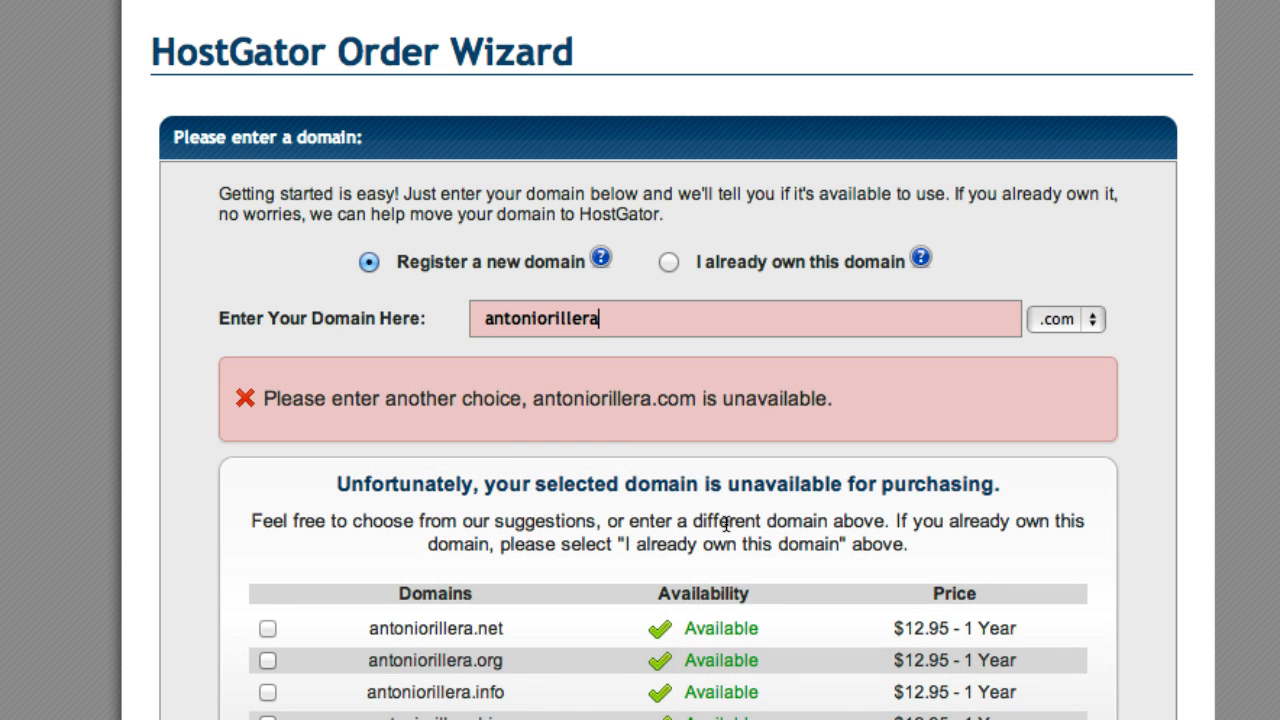
pyautogui.scroll(-5, 650, 549)
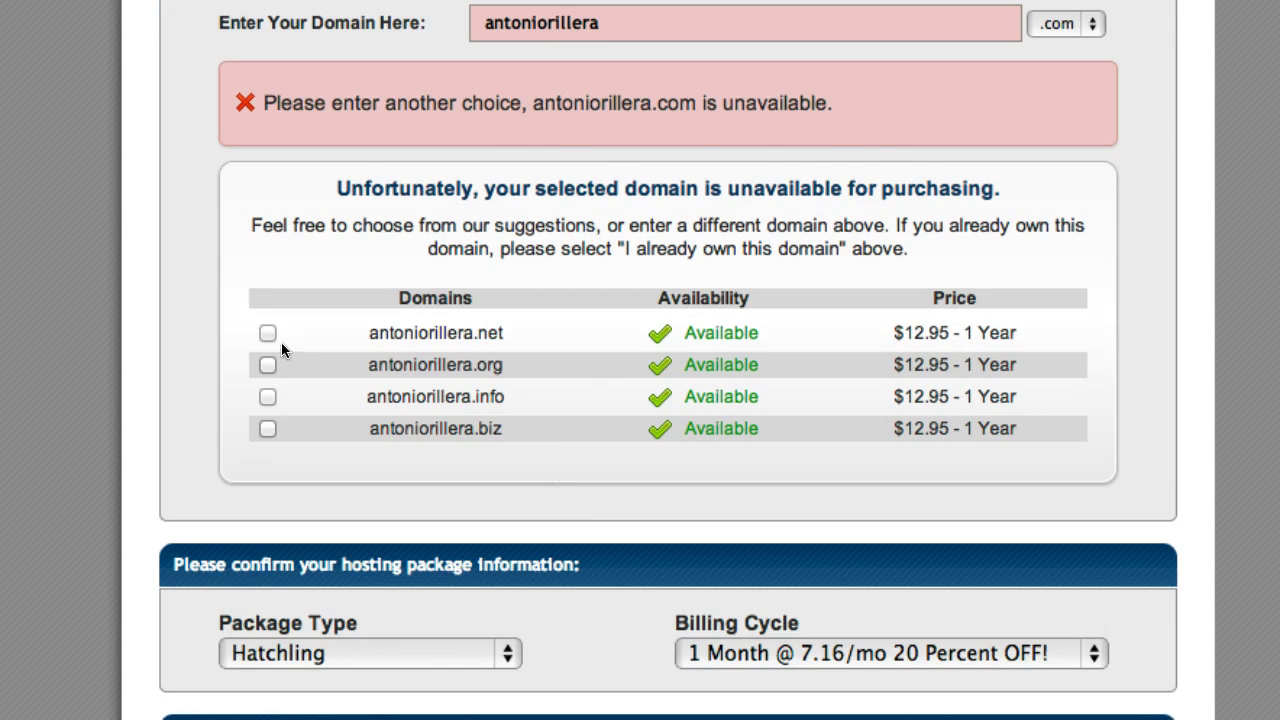
pyautogui.click(269, 336)
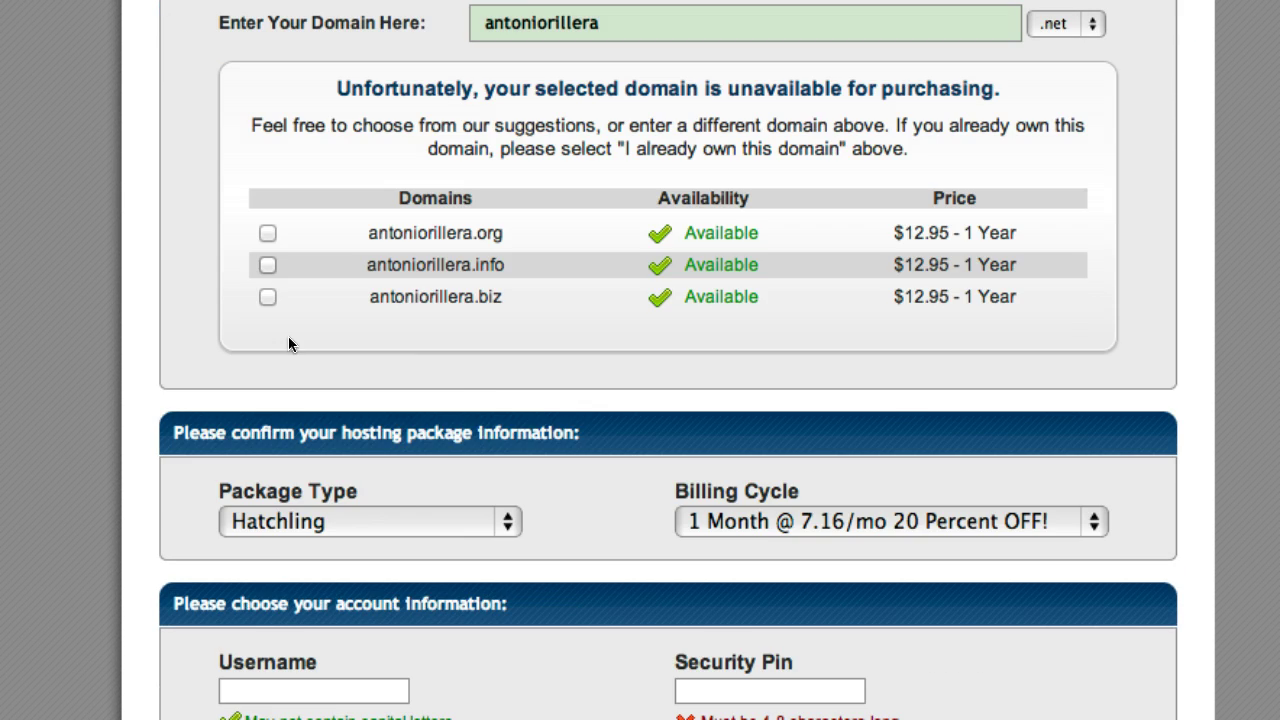
pyautogui.scroll(-5, 628, 393)
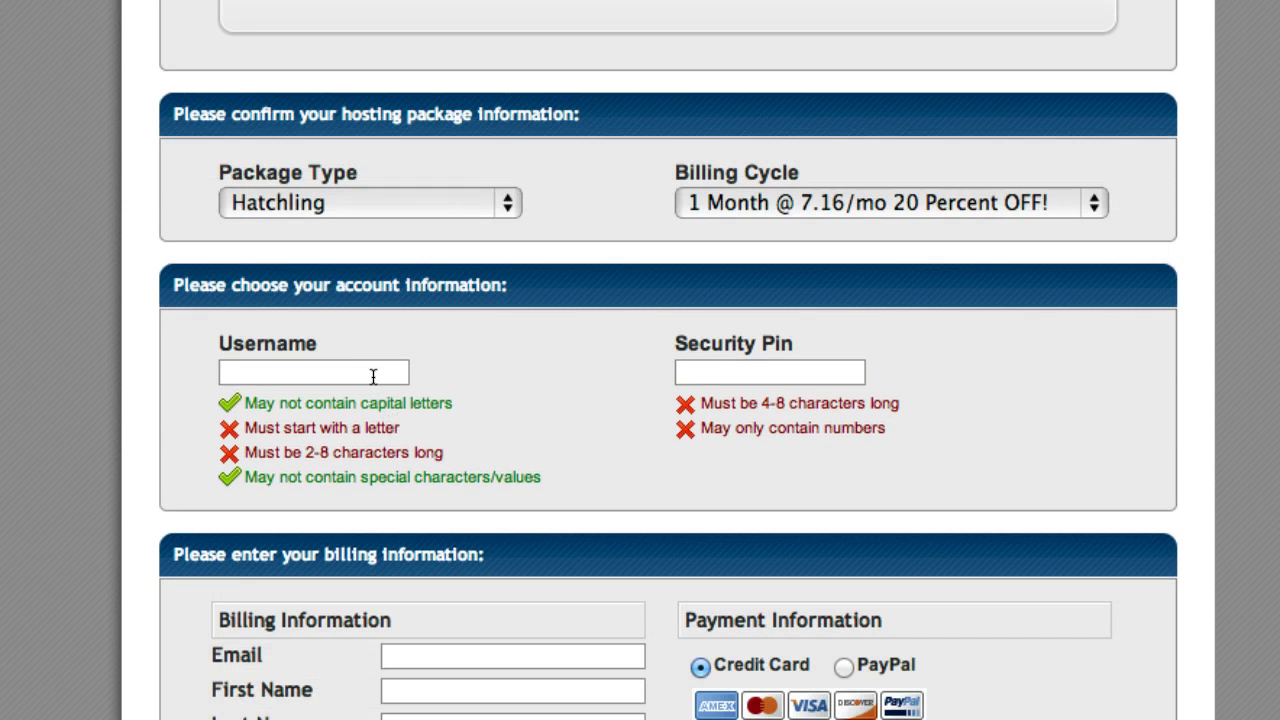
# - Enter the account username and the security pin
pyautogui.click(373, 376)
pyautogui.write('myname')
pyautogui.press('Tab')
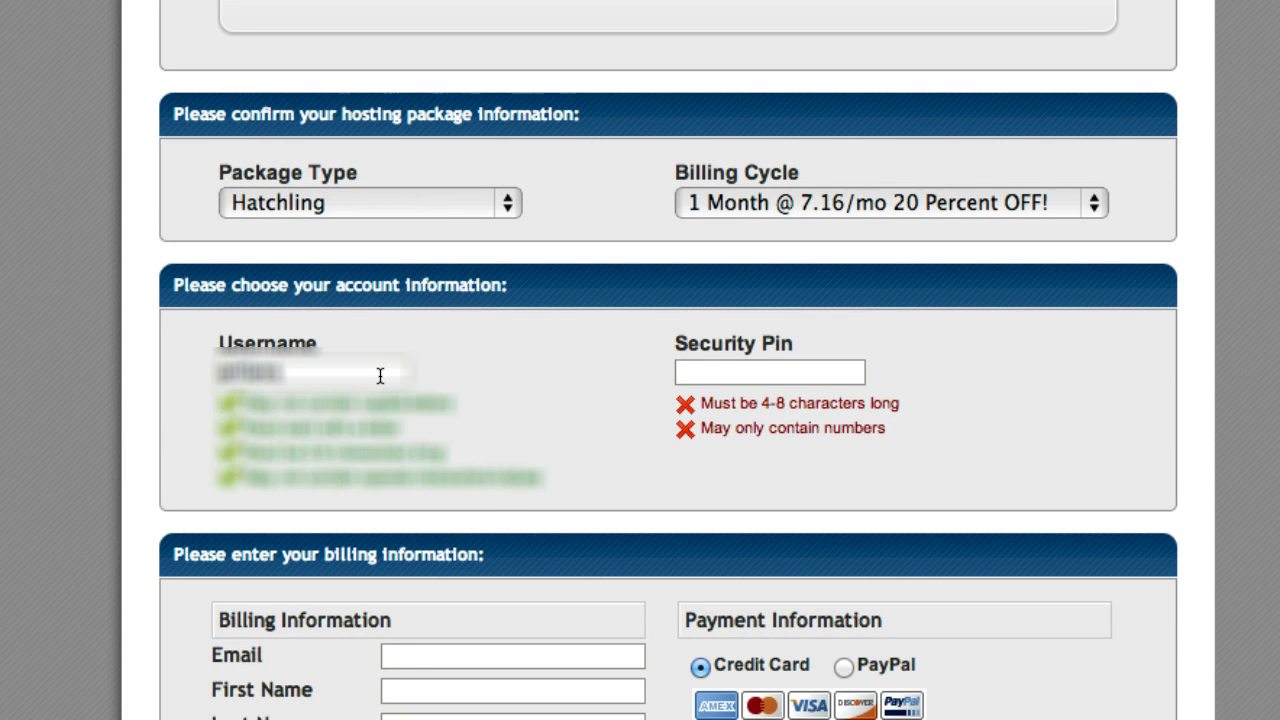
pyautogui.write('1234')
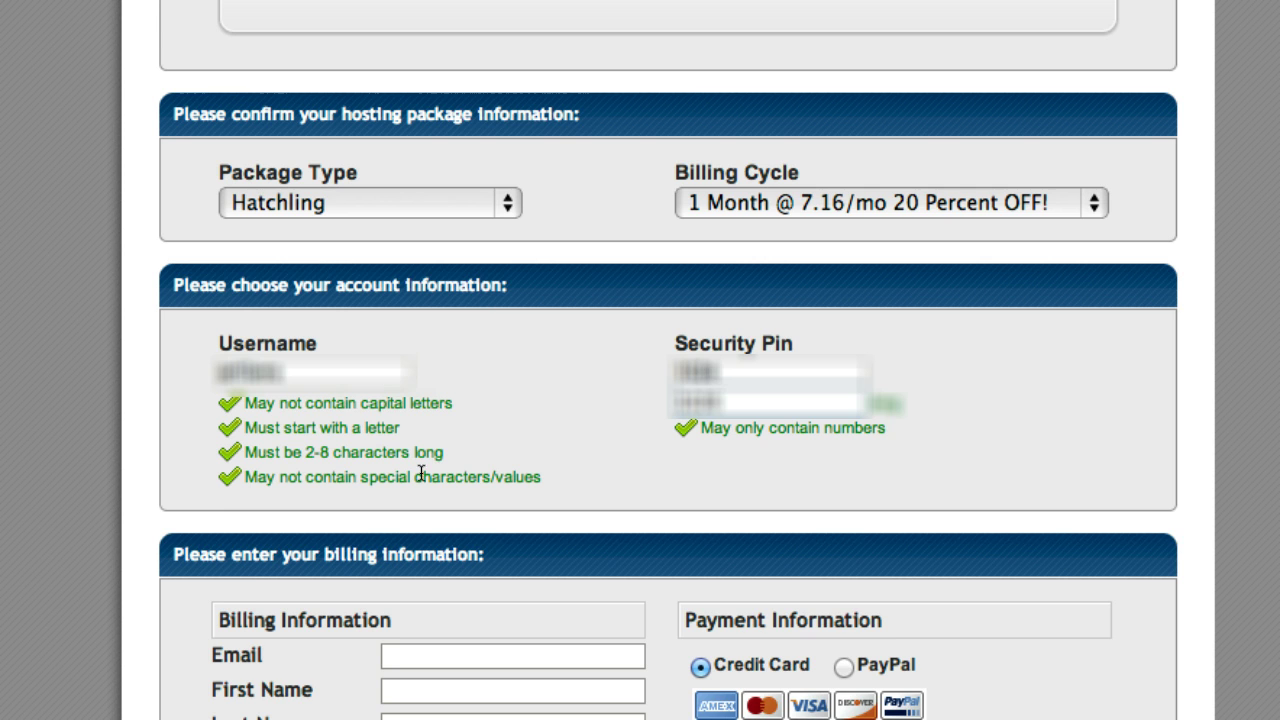
pyautogui.click(541, 386)
pyautogui.scroll(-4, 543, 388)
# - Autofill the billing contact details from the saved entry
pyautogui.click(486, 411)
pyautogui.write('anto')
pyautogui.press('Down')
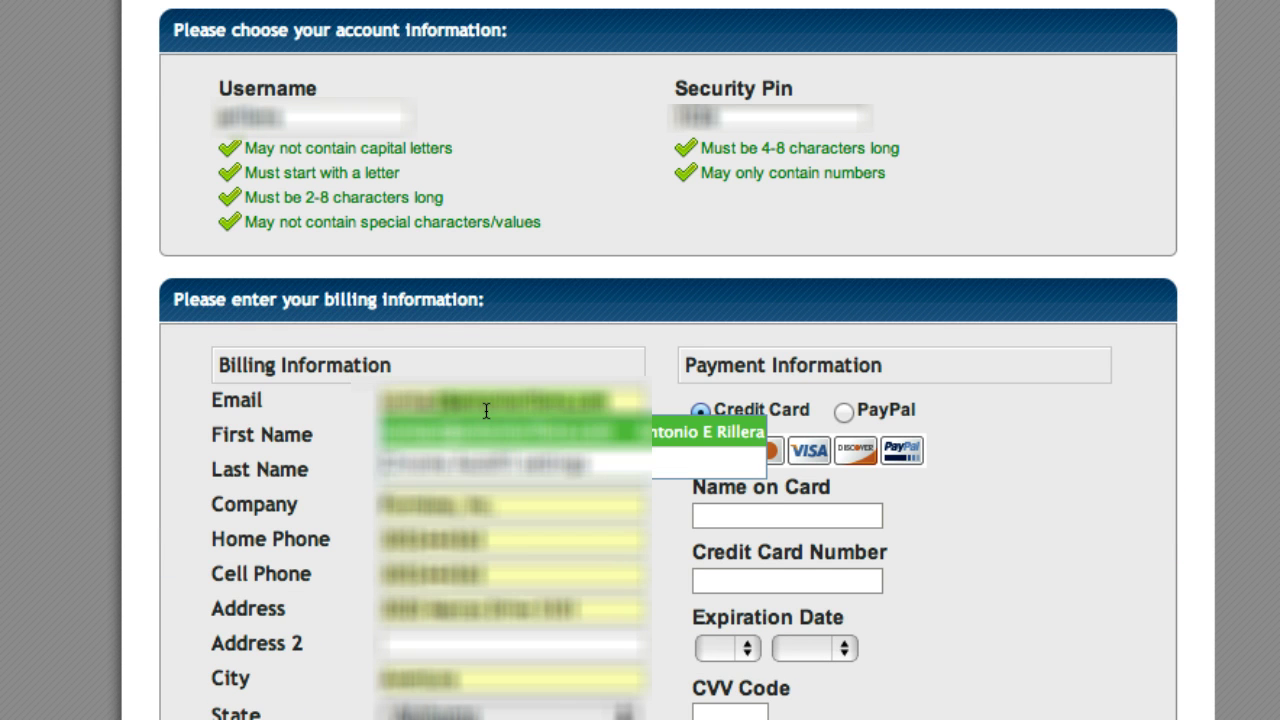
pyautogui.click(523, 428)
pyautogui.scroll(-3, 575, 428)
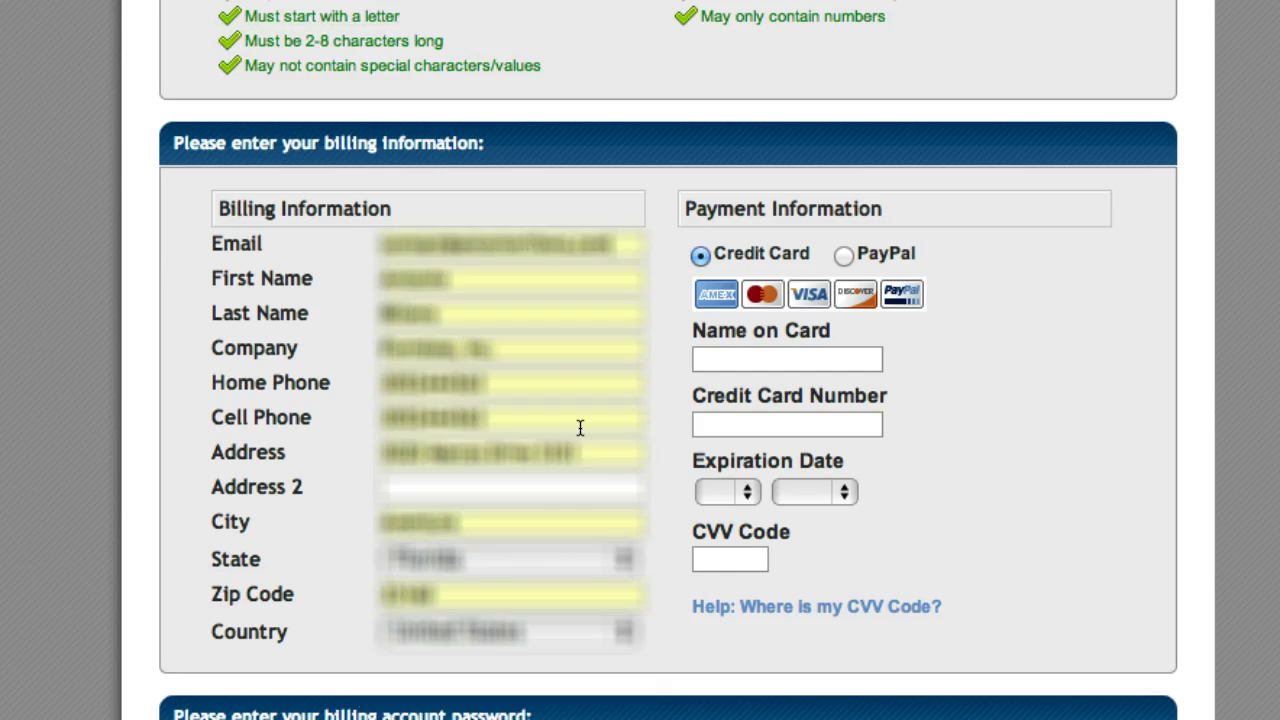
# - Fill in the cardholder name, card number, expiration month and year, and security code
pyautogui.click(765, 365)
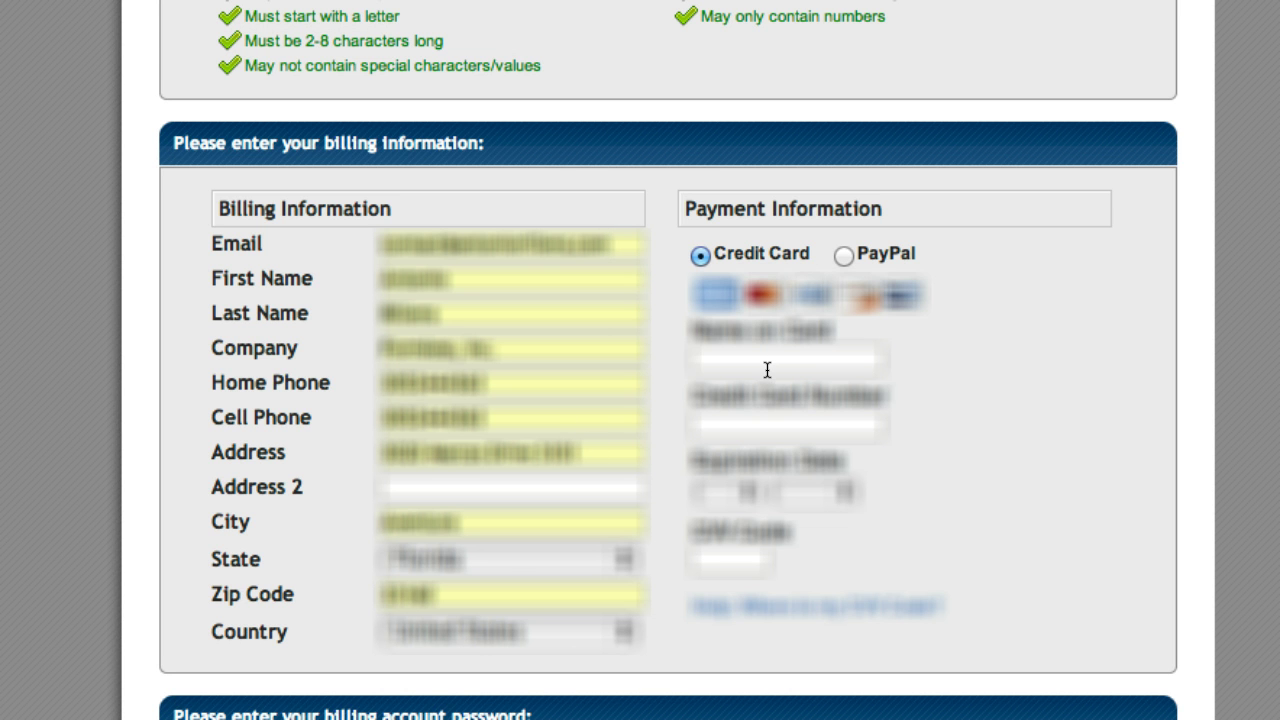
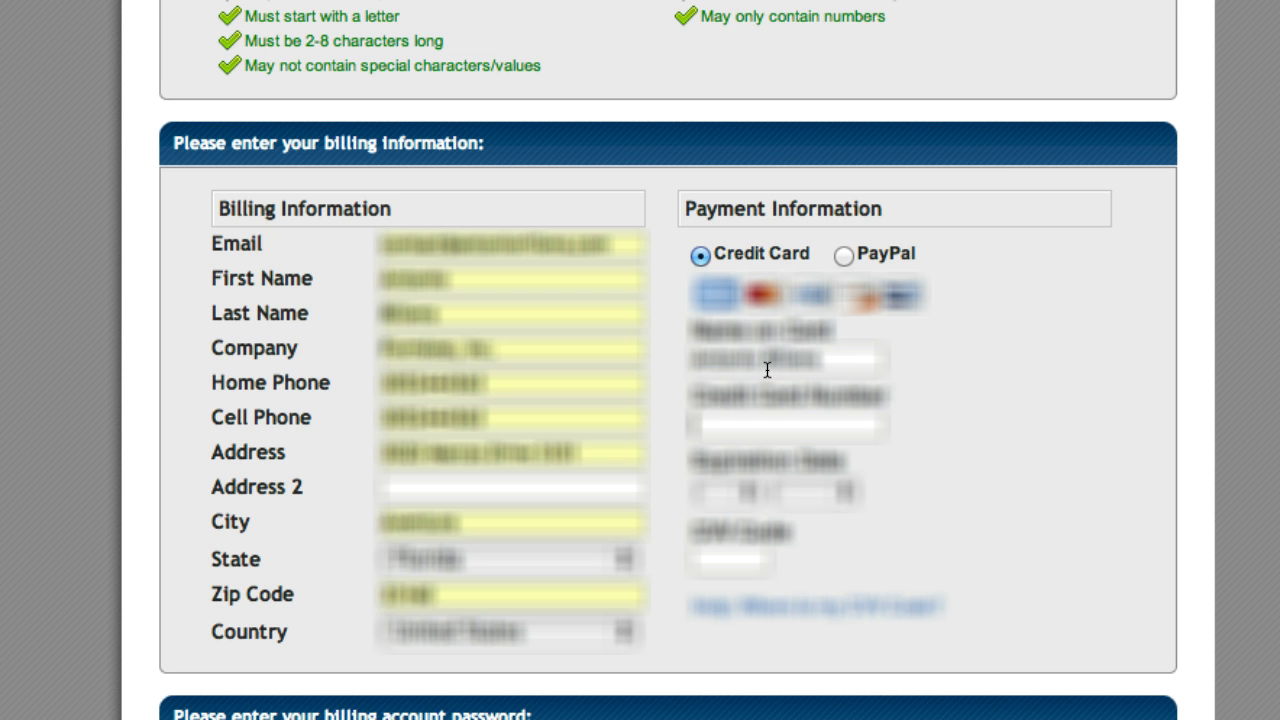
pyautogui.write('41111111111111111111')
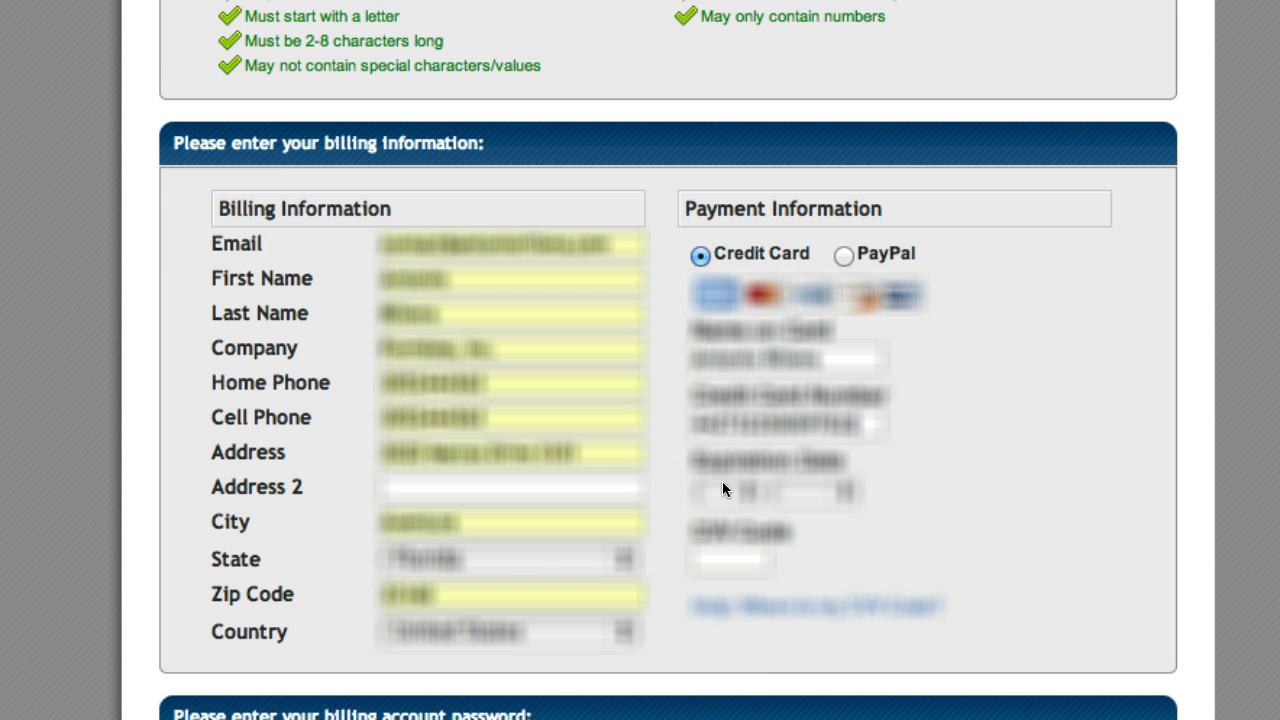
pyautogui.click(722, 481)
pyautogui.click(734, 510)
pyautogui.click(799, 493)
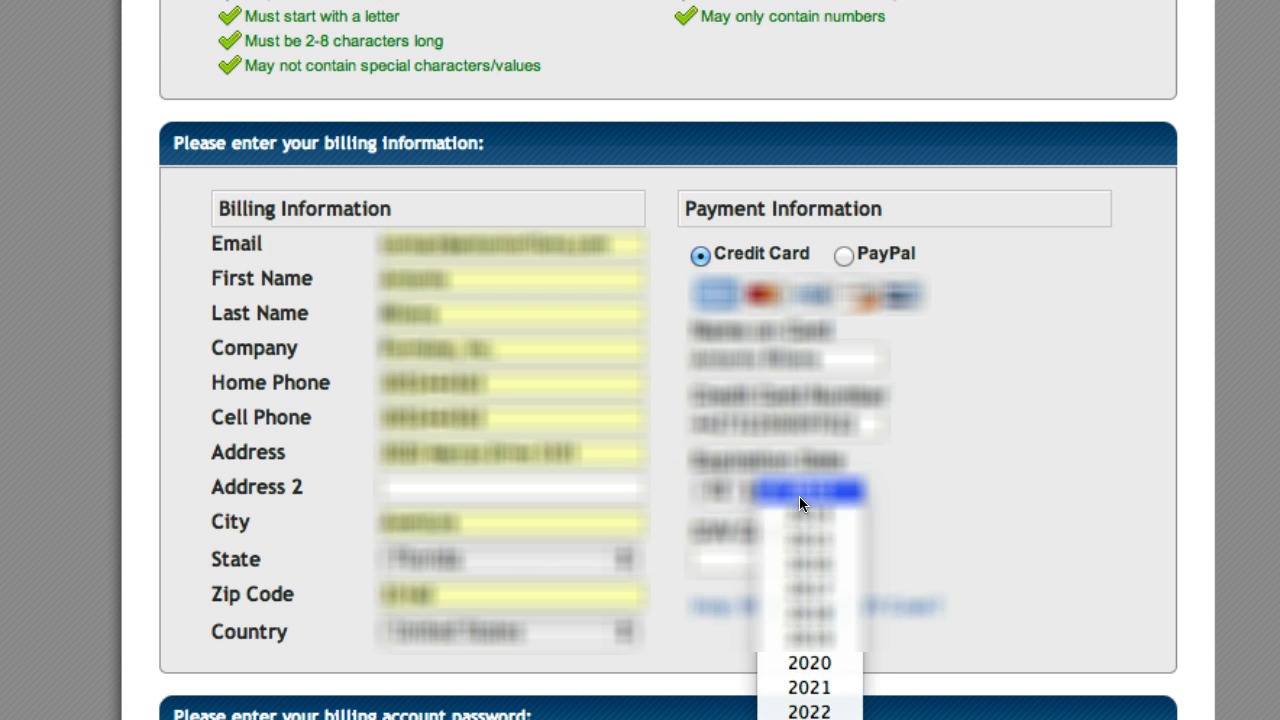
pyautogui.click(827, 555)
pyautogui.click(726, 554)
pyautogui.write('111')
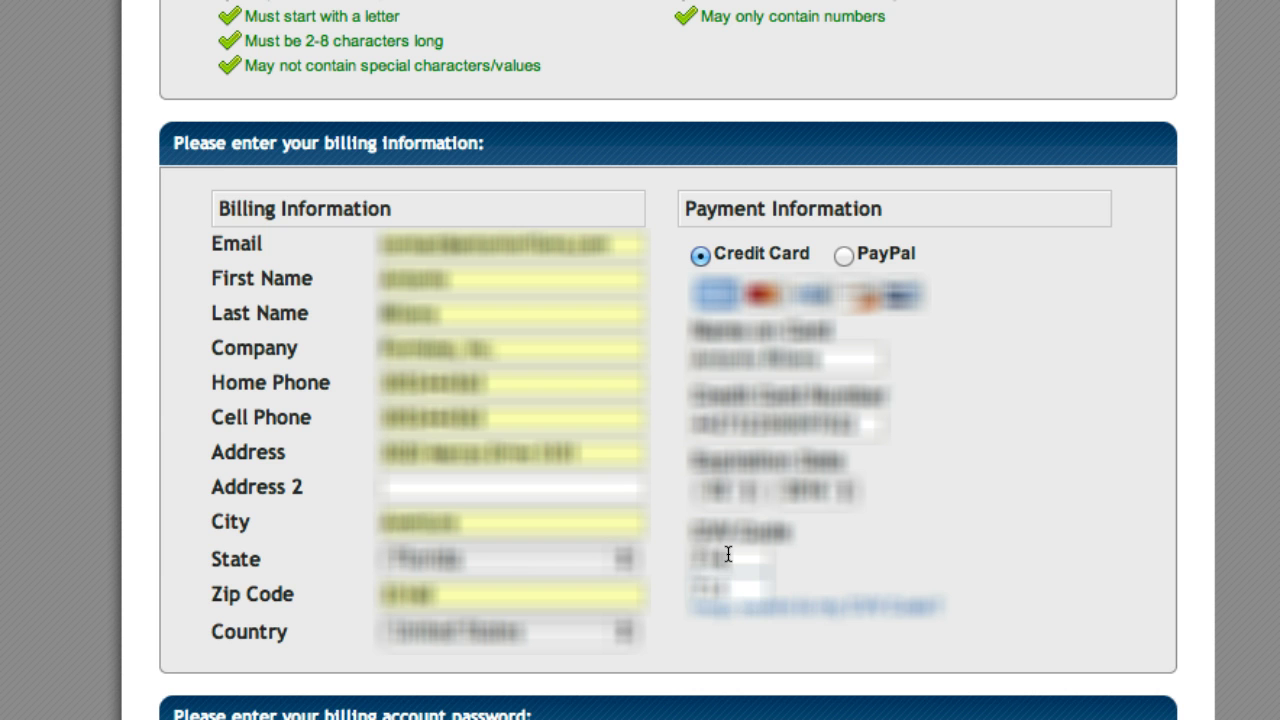
pyautogui.scroll(-5, 863, 536)
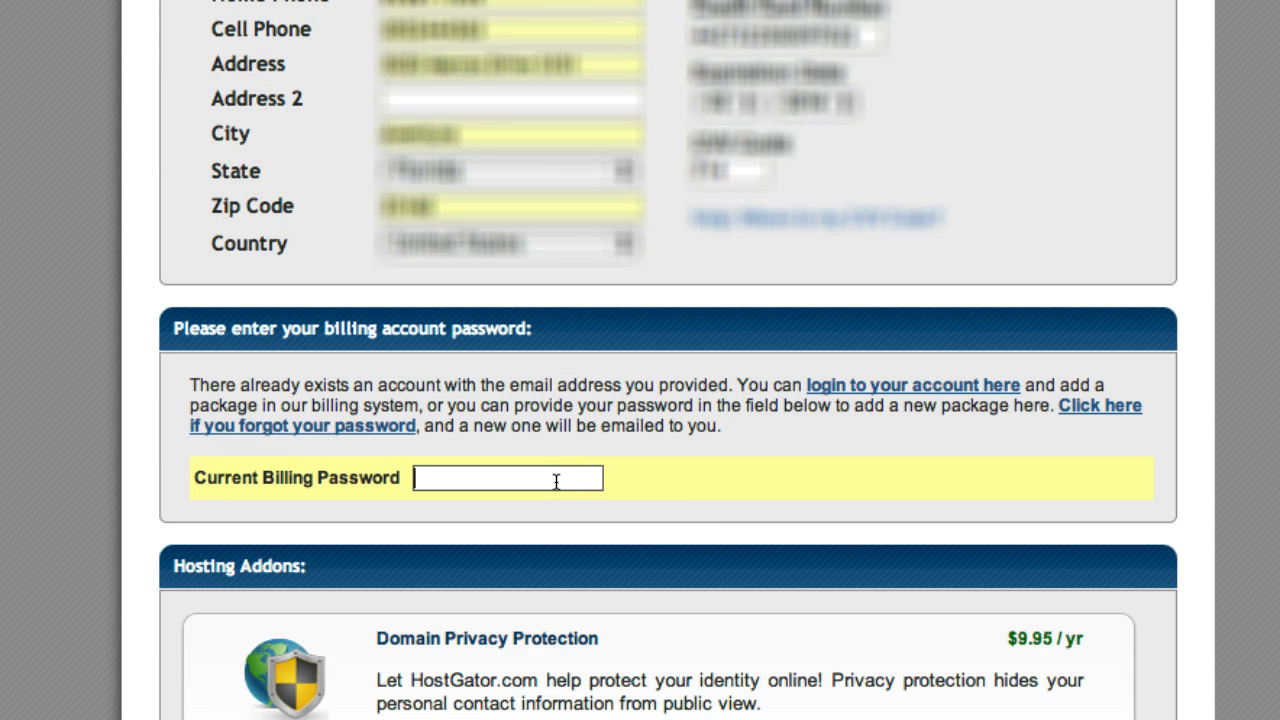
# - Enter the billing password and untick Domain Privacy Protection and SiteLock, leaving $0.00 in addons
pyautogui.write('*********')
pyautogui.scroll(-8, 617, 482)
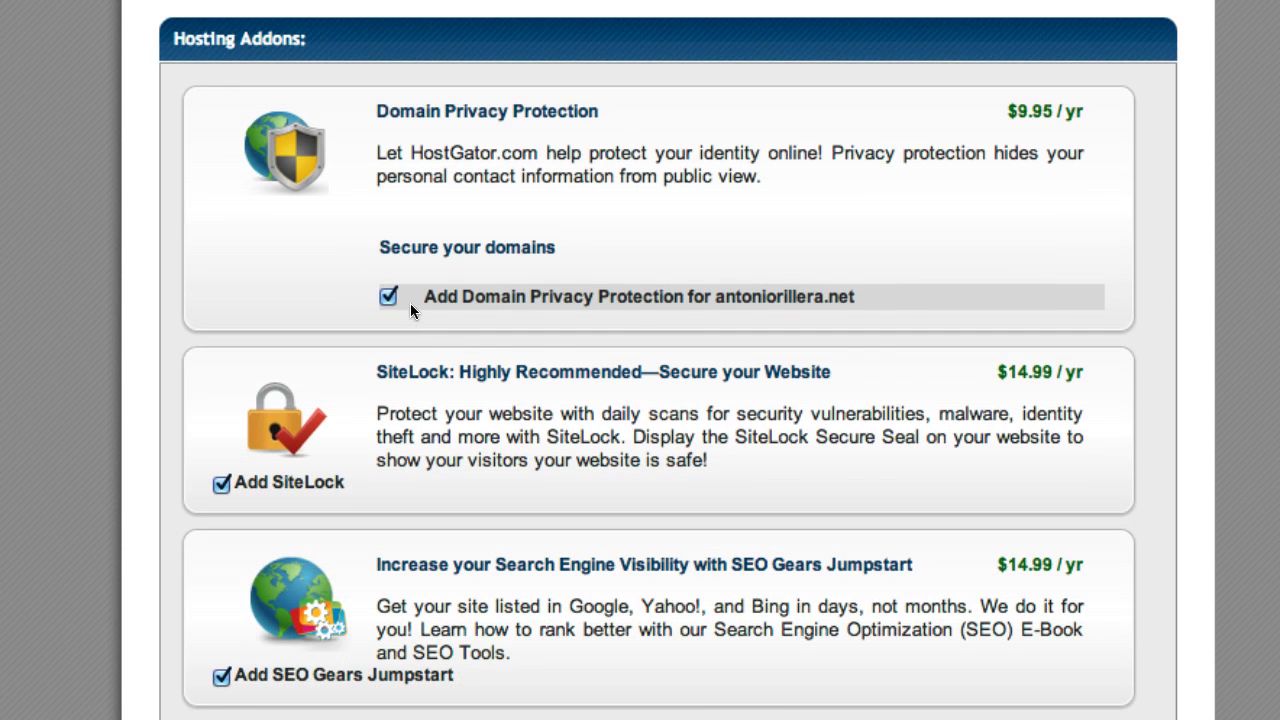
pyautogui.scroll(-3, 395, 298)
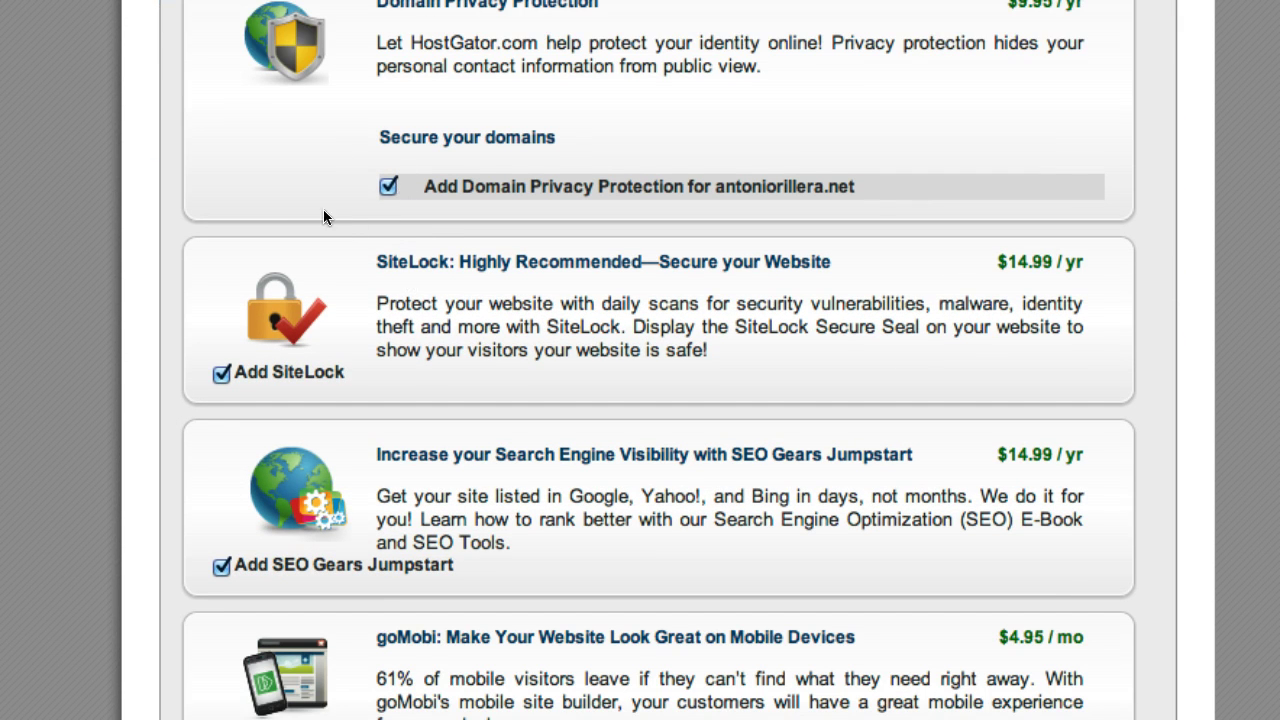
pyautogui.click(388, 188)
pyautogui.click(221, 374)
pyautogui.scroll(-2, 380, 490)
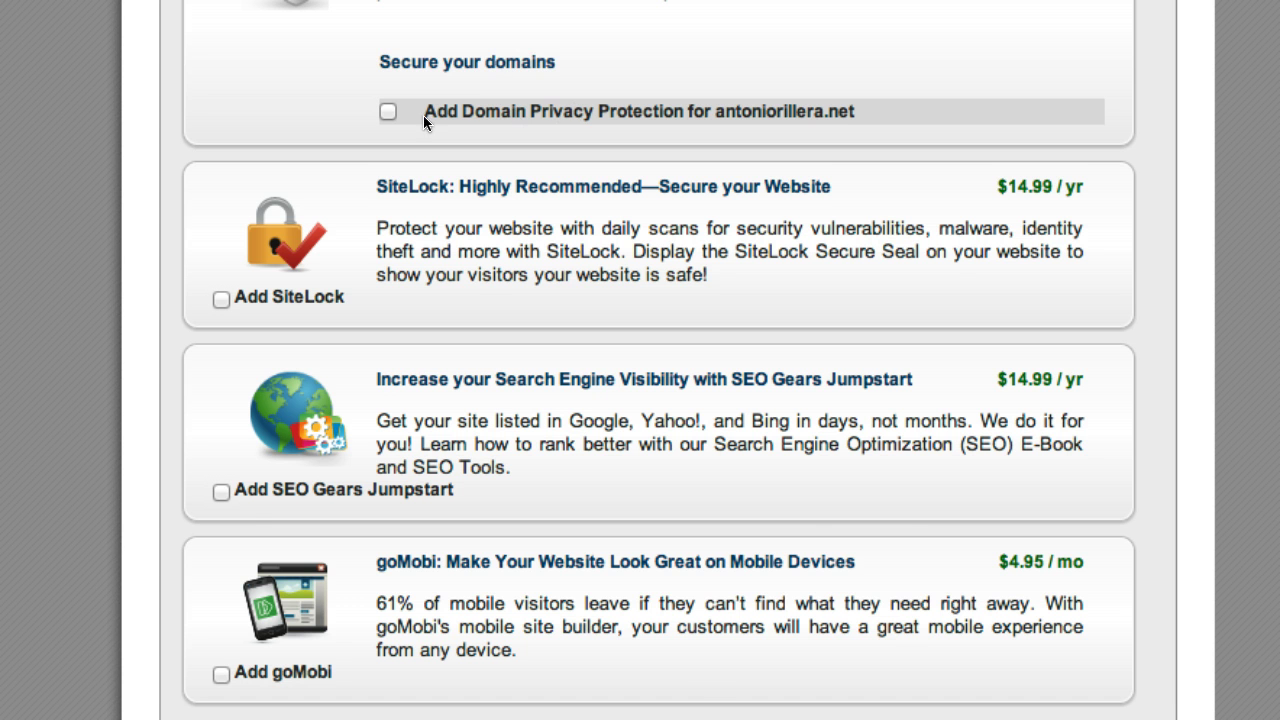
pyautogui.scroll(-10, 400, 140)
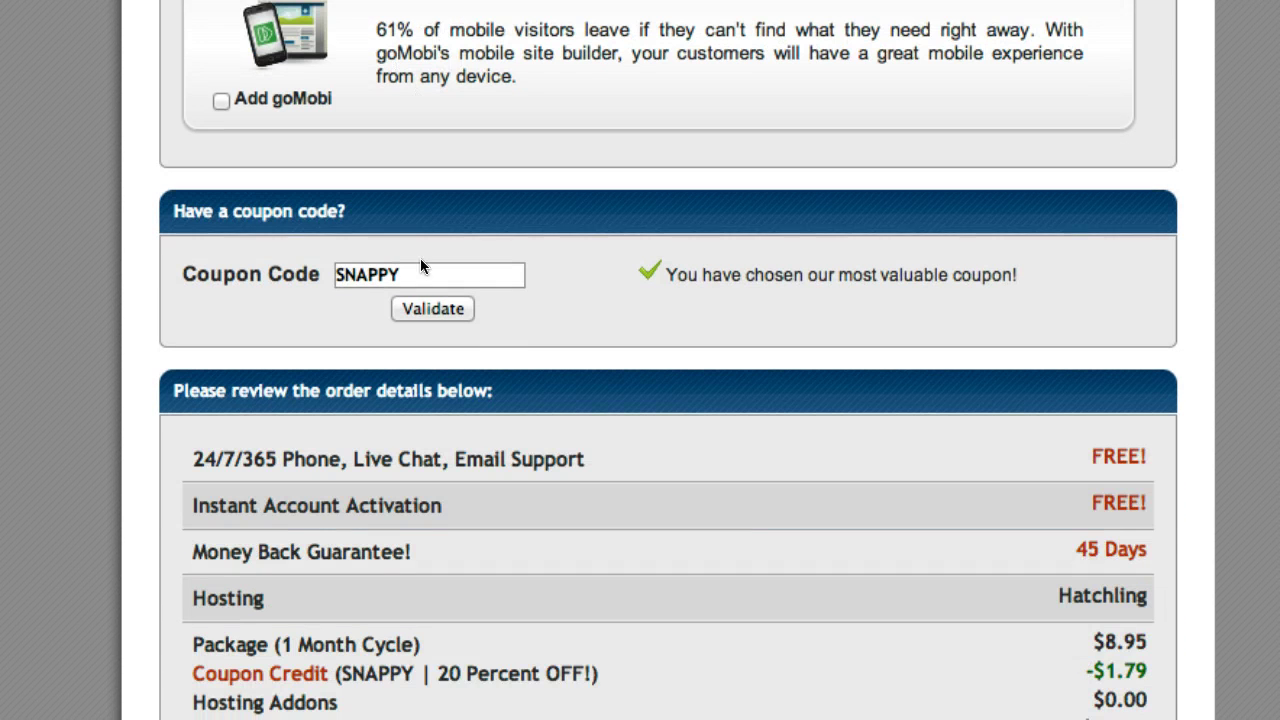
# - Replace the SNAPPY coupon with 'strategicartist' and validate it
pyautogui.doubleClick(380, 274)
pyautogui.scroll(-1, 530, 258)
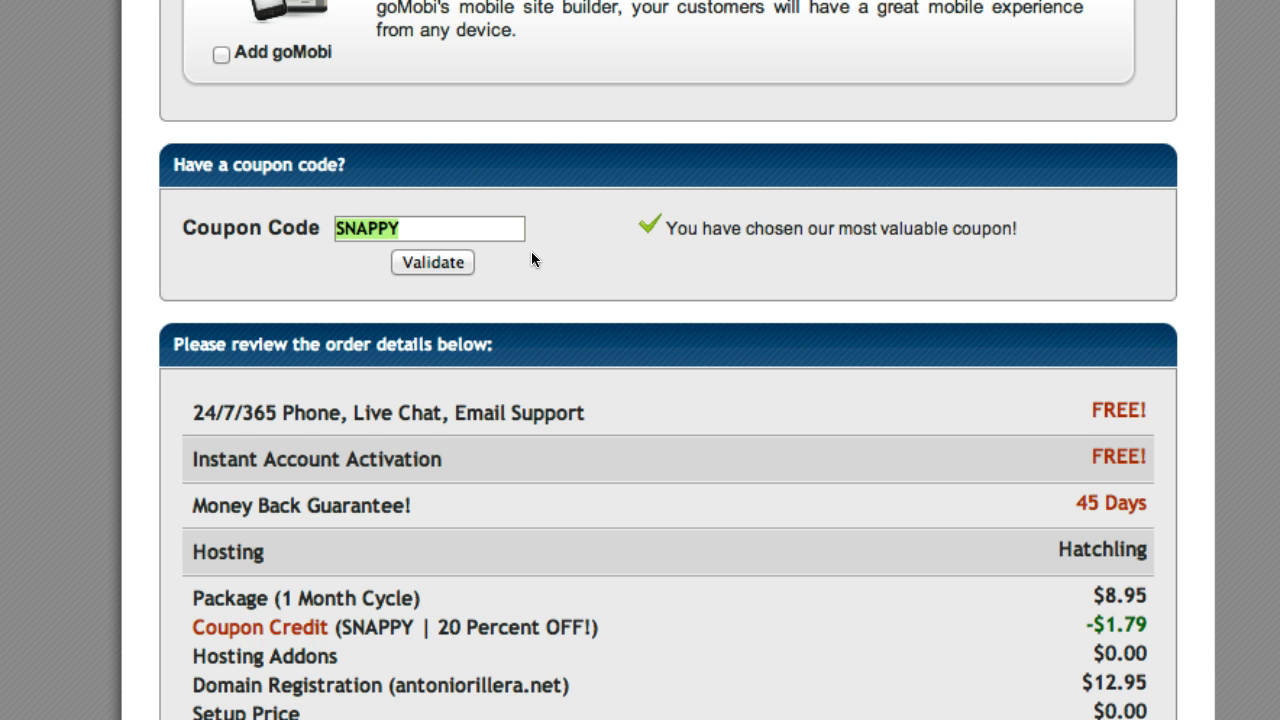
pyautogui.write('strategicartist')
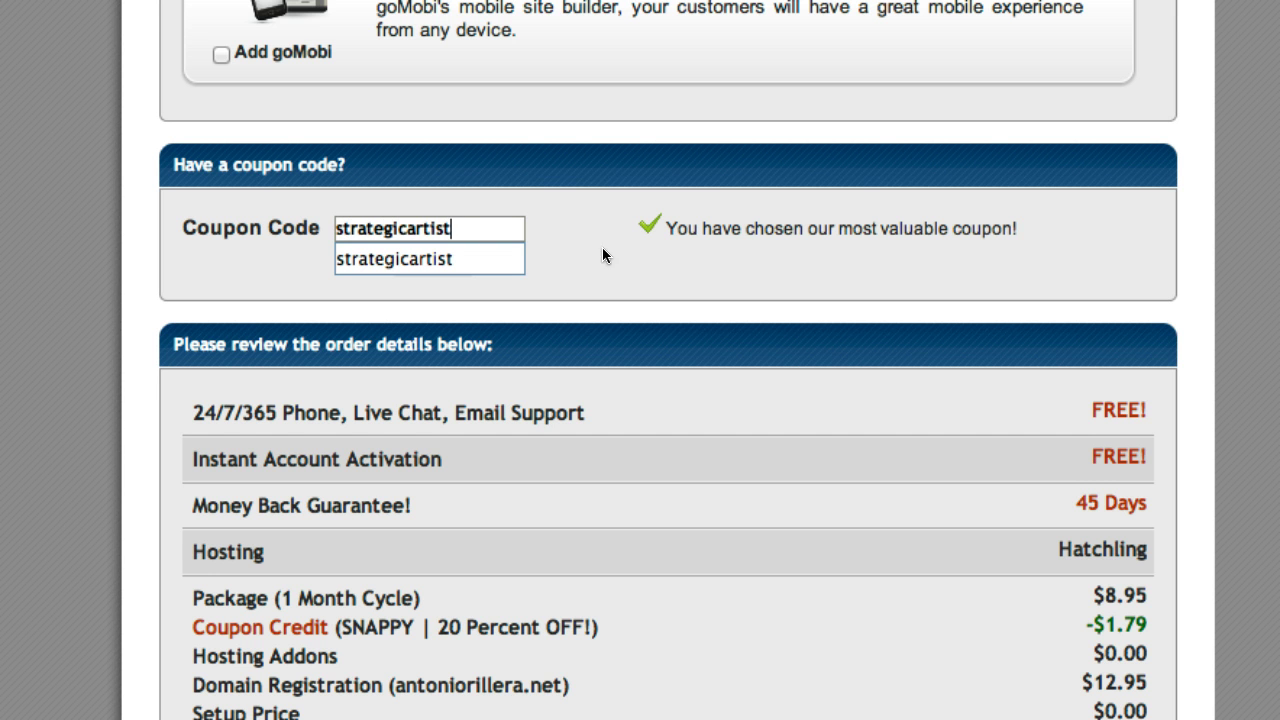
pyautogui.click(524, 258)
pyautogui.click(441, 263)
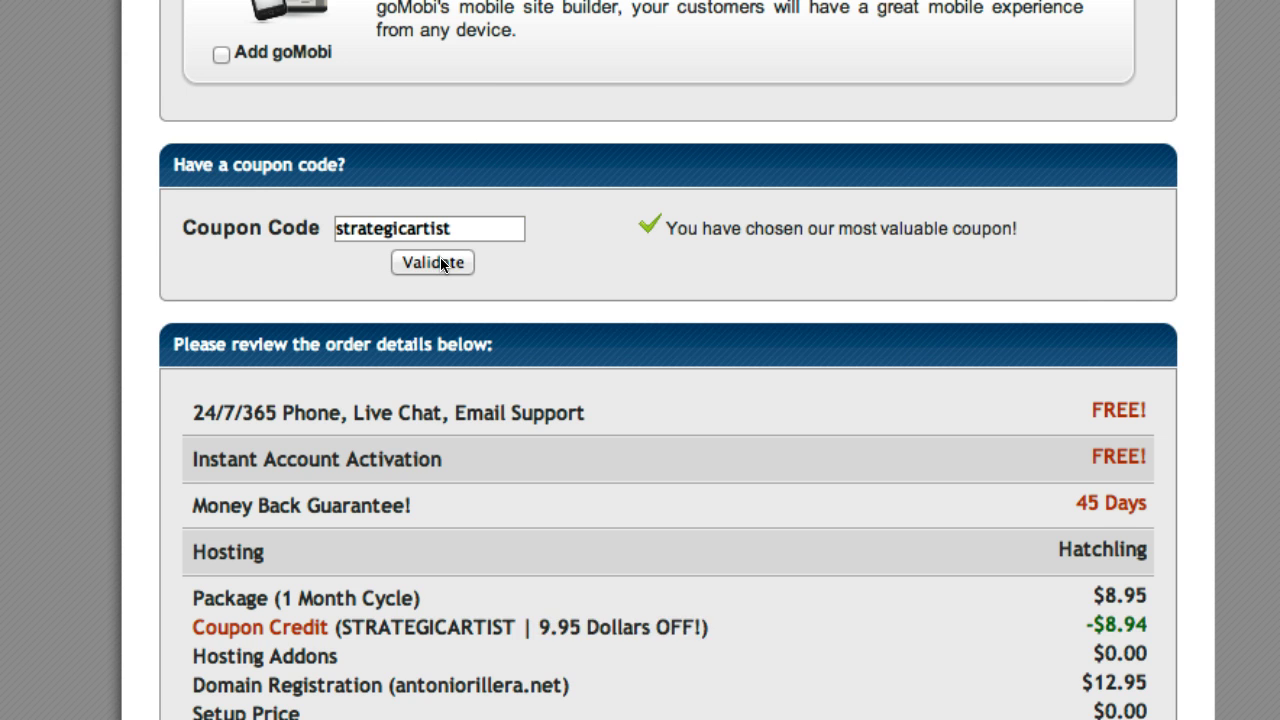
pyautogui.scroll(-2, 595, 507)
# - Review the $9.95 discount and antoniorillera.net registration, accept the terms and create the account
pyautogui.moveTo(535, 524); pyautogui.dragTo(701, 523)
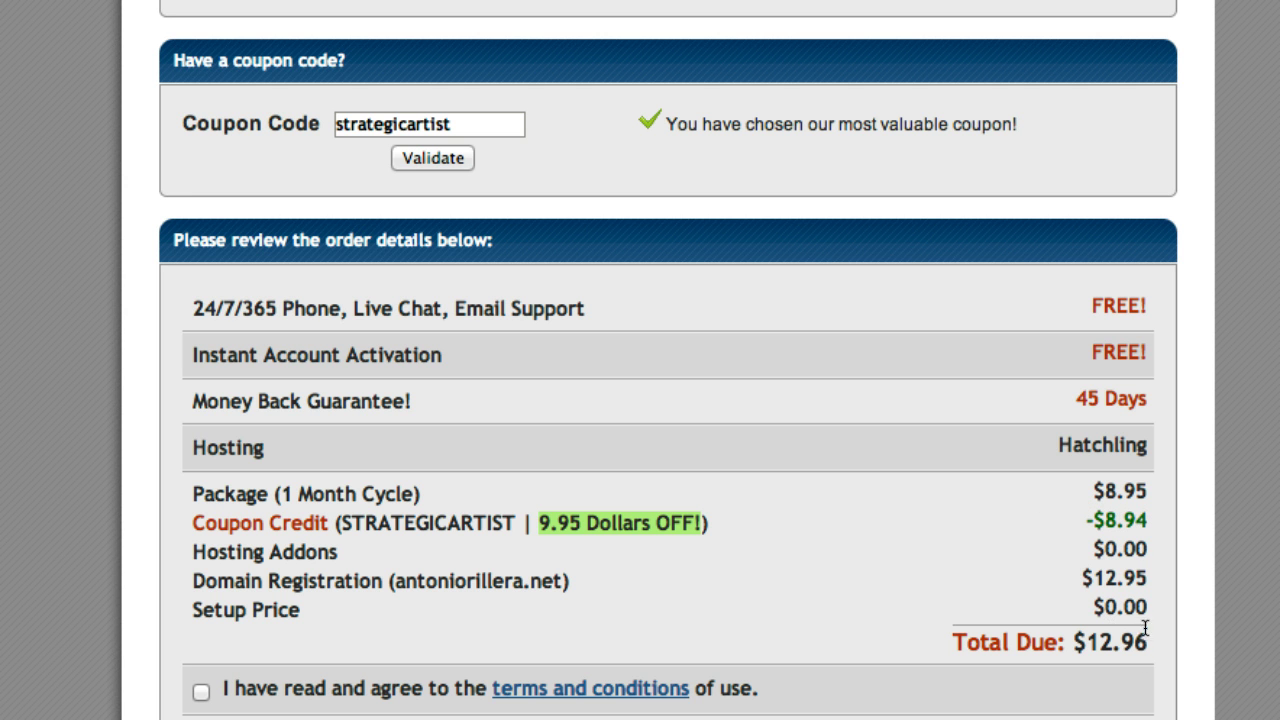
pyautogui.moveTo(193, 587); pyautogui.dragTo(576, 581)
pyautogui.moveTo(395, 581); pyautogui.dragTo(561, 579)
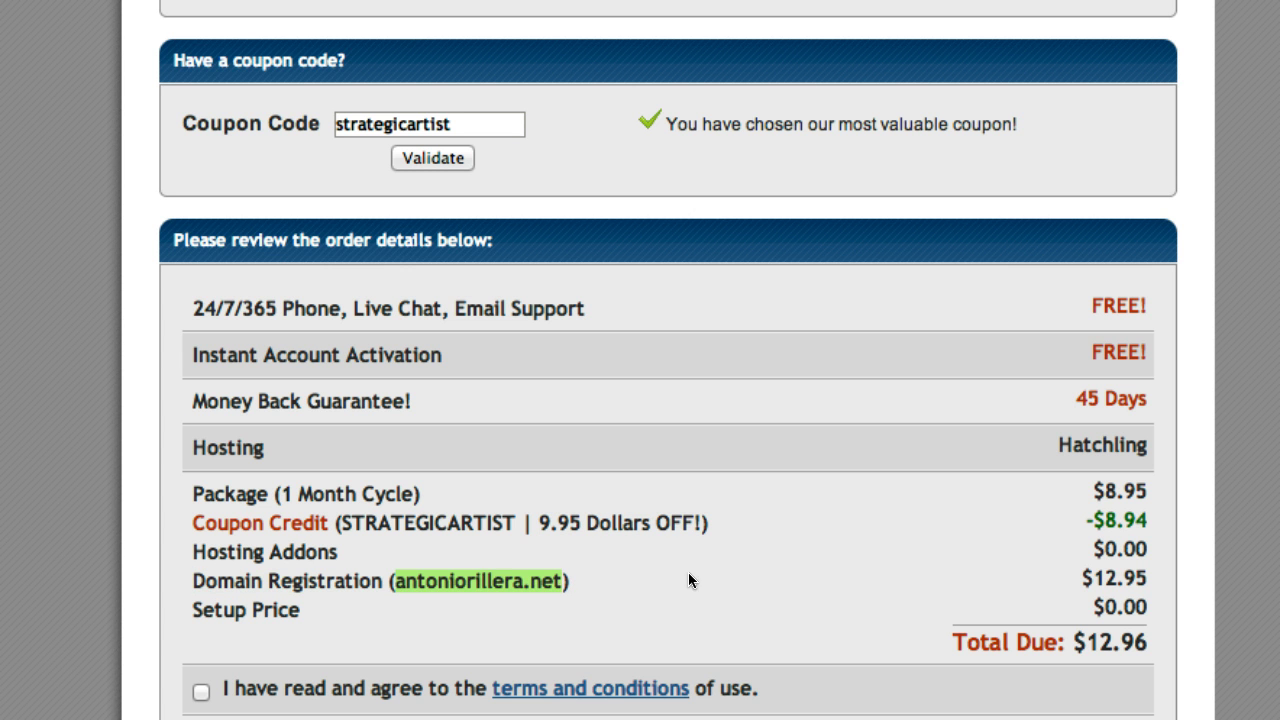
pyautogui.scroll(-2, 390, 630)
pyautogui.click(198, 616)
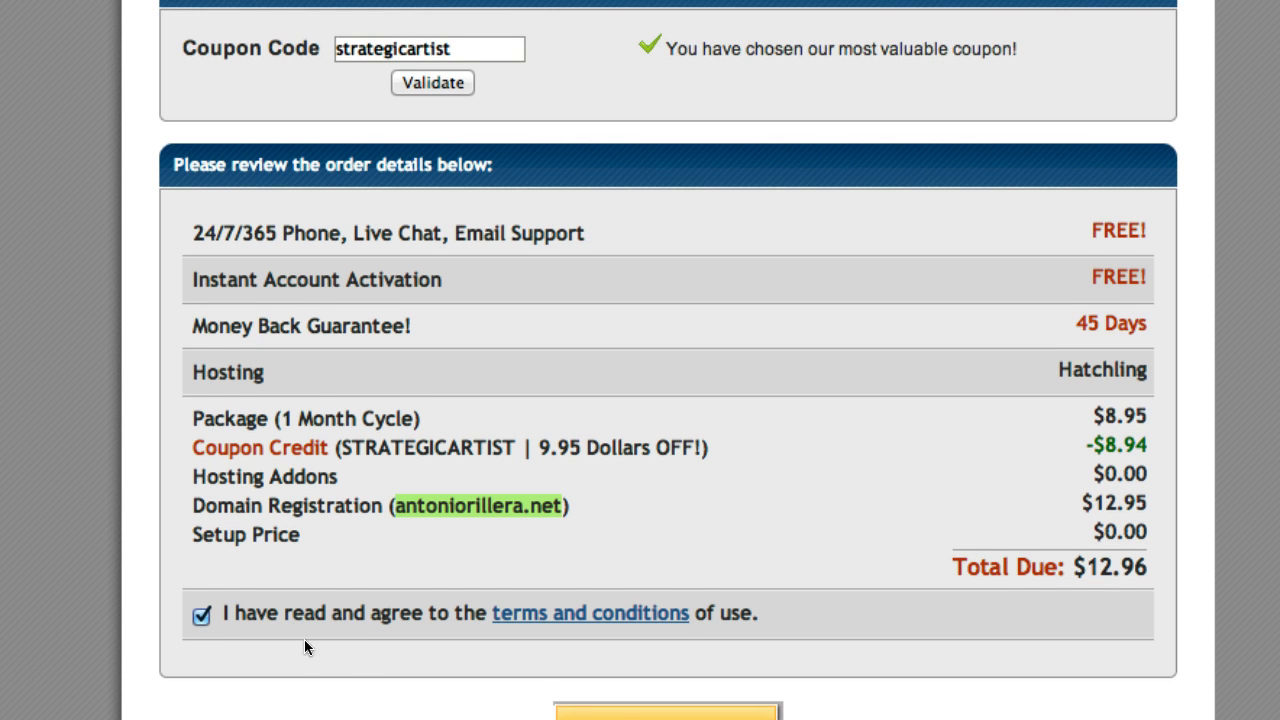
pyautogui.scroll(-2, 375, 652)
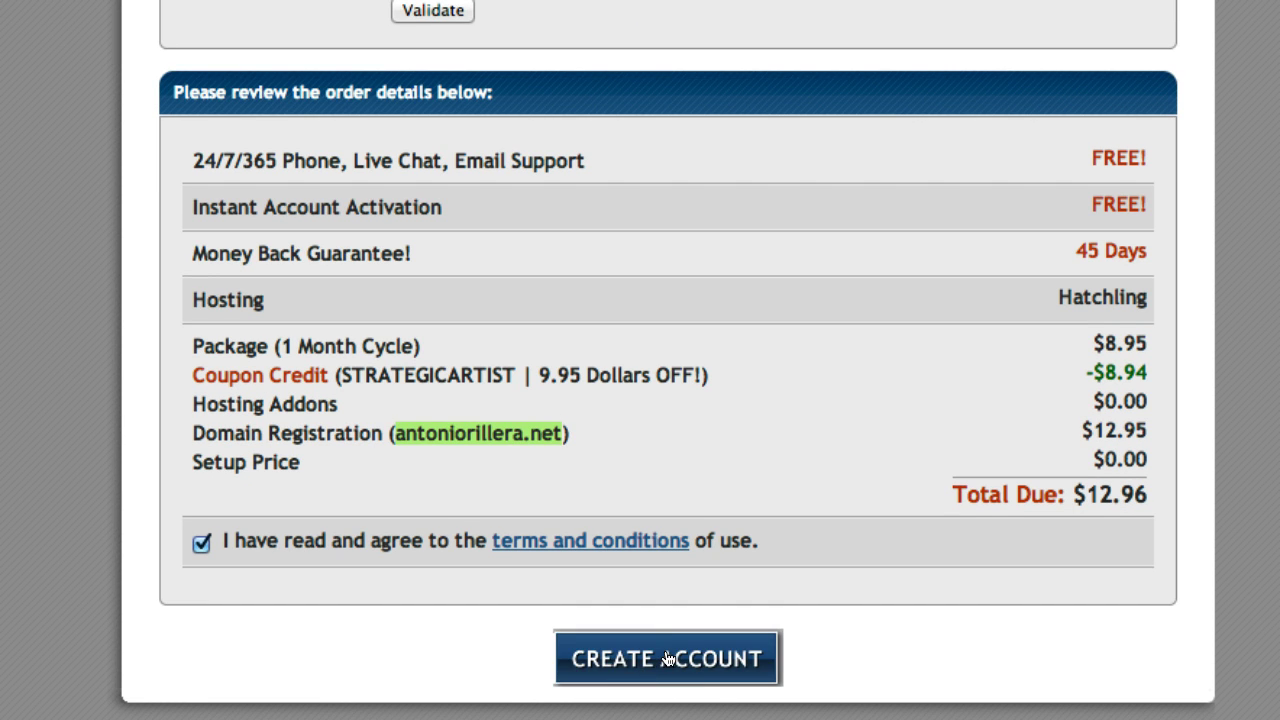
pyautogui.click(667, 658)
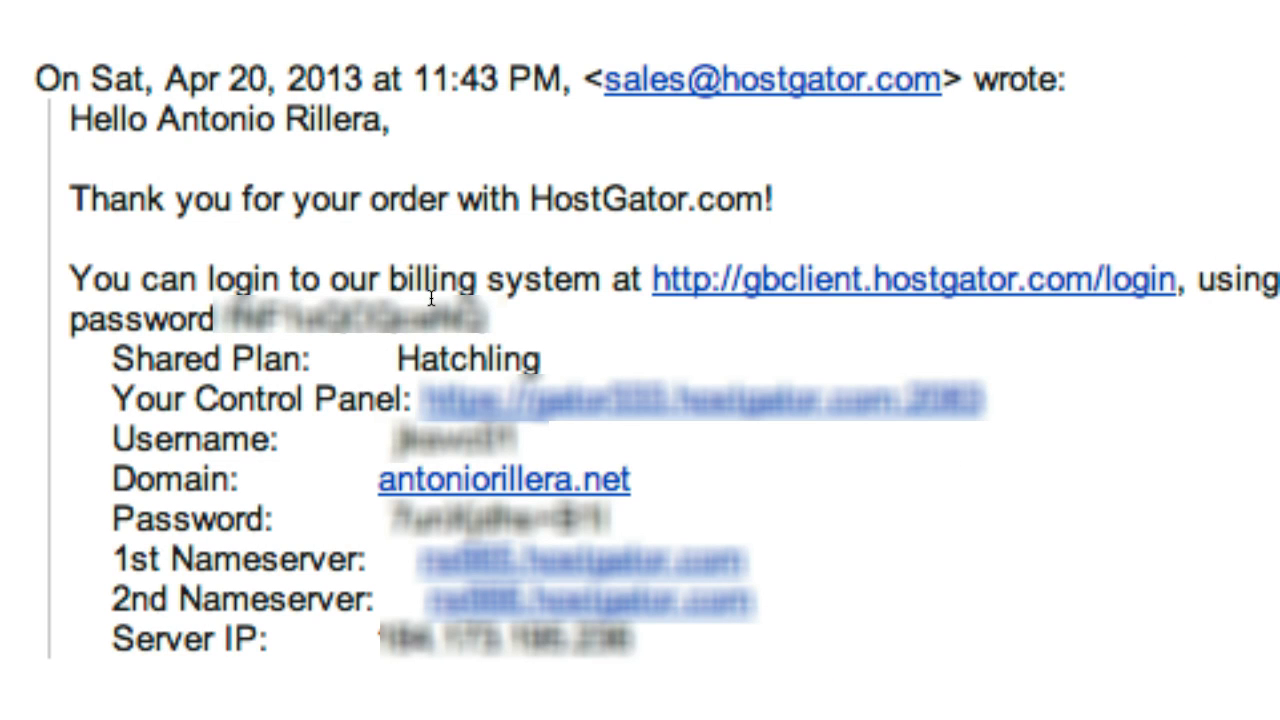
# - Open the Your Control Panel link from the HostGator confirmation email
pyautogui.moveTo(113, 398); pyautogui.dragTo(400, 398)
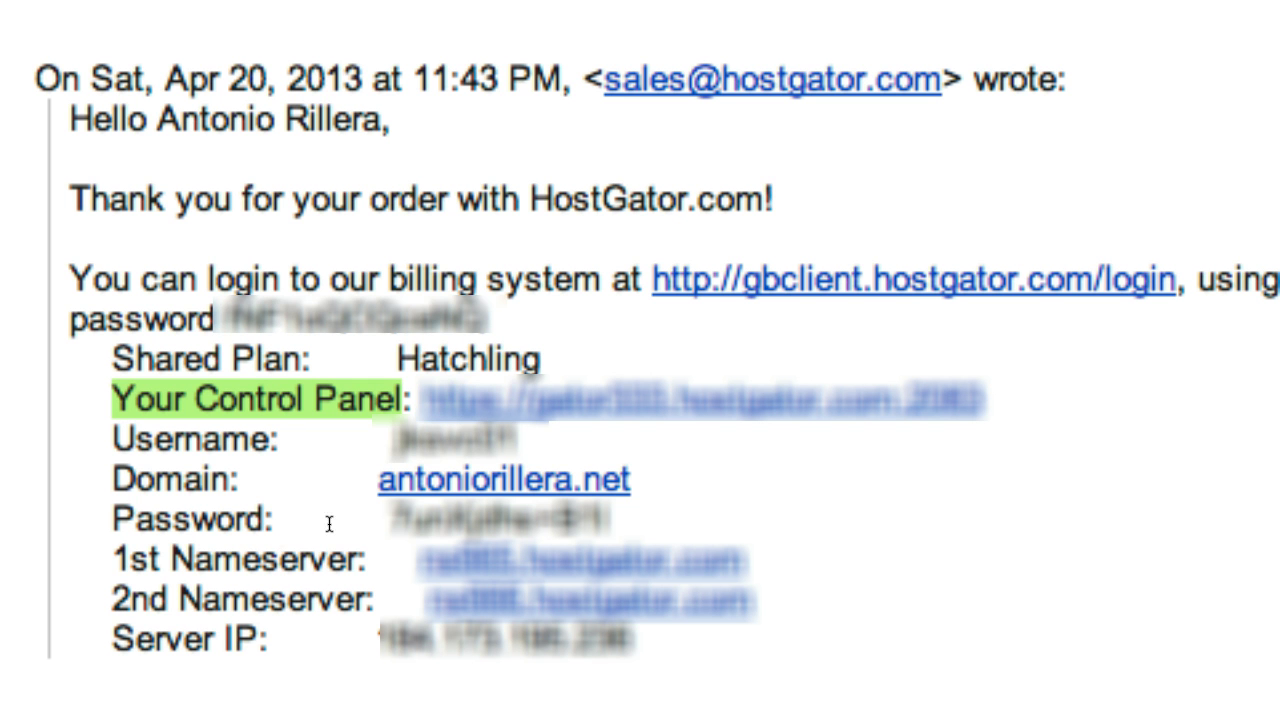
pyautogui.click(424, 414)
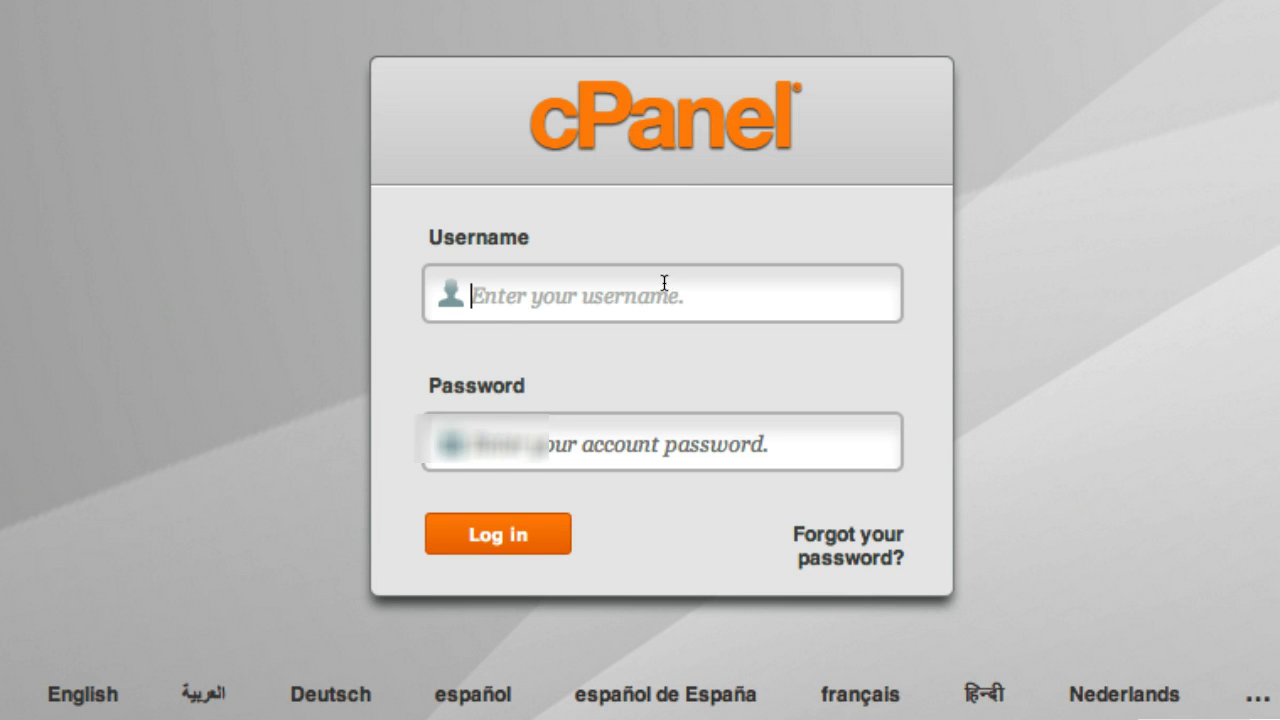
# - Log in to cPanel with the saved username and password
pyautogui.click(664, 284)
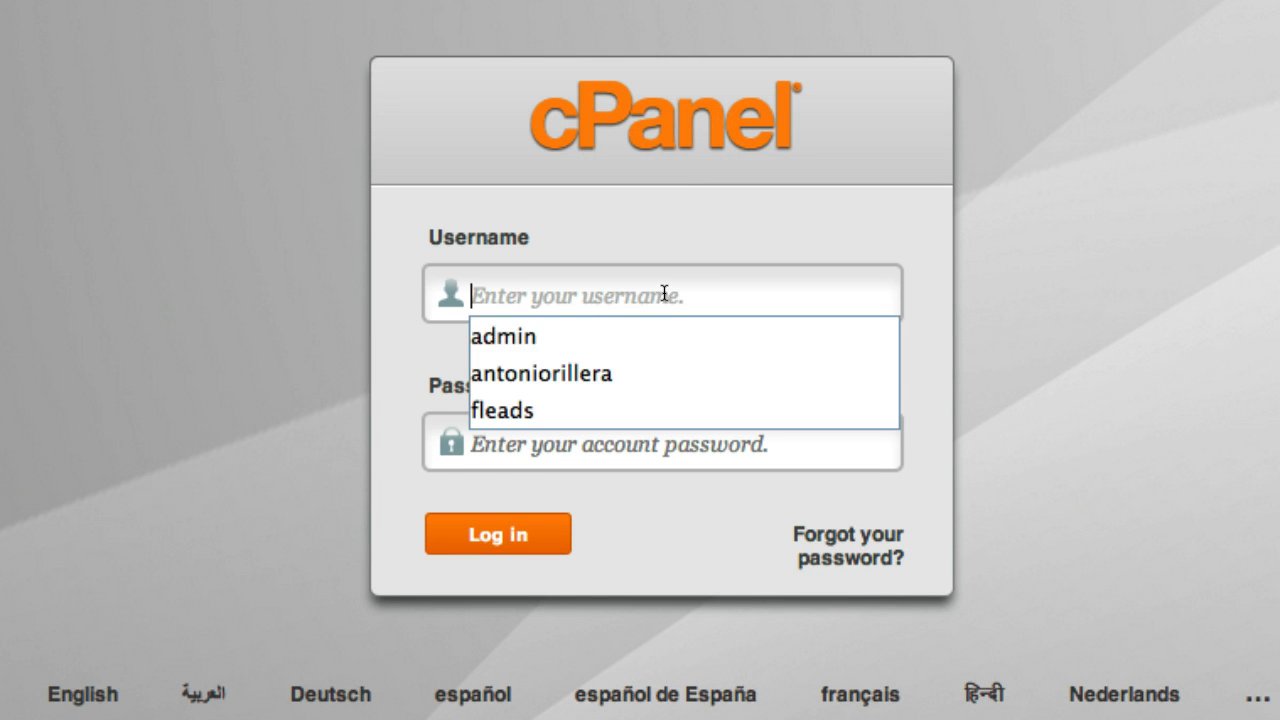
pyautogui.click(805, 220)
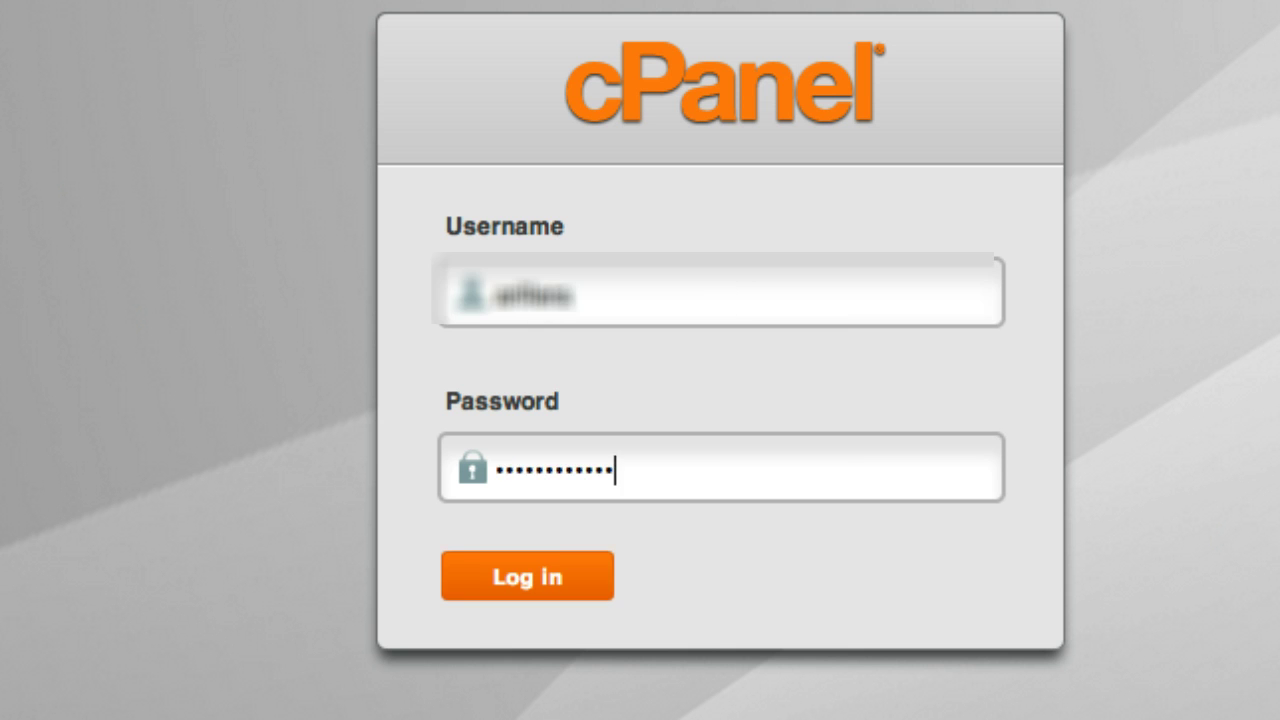
pyautogui.press('Return')
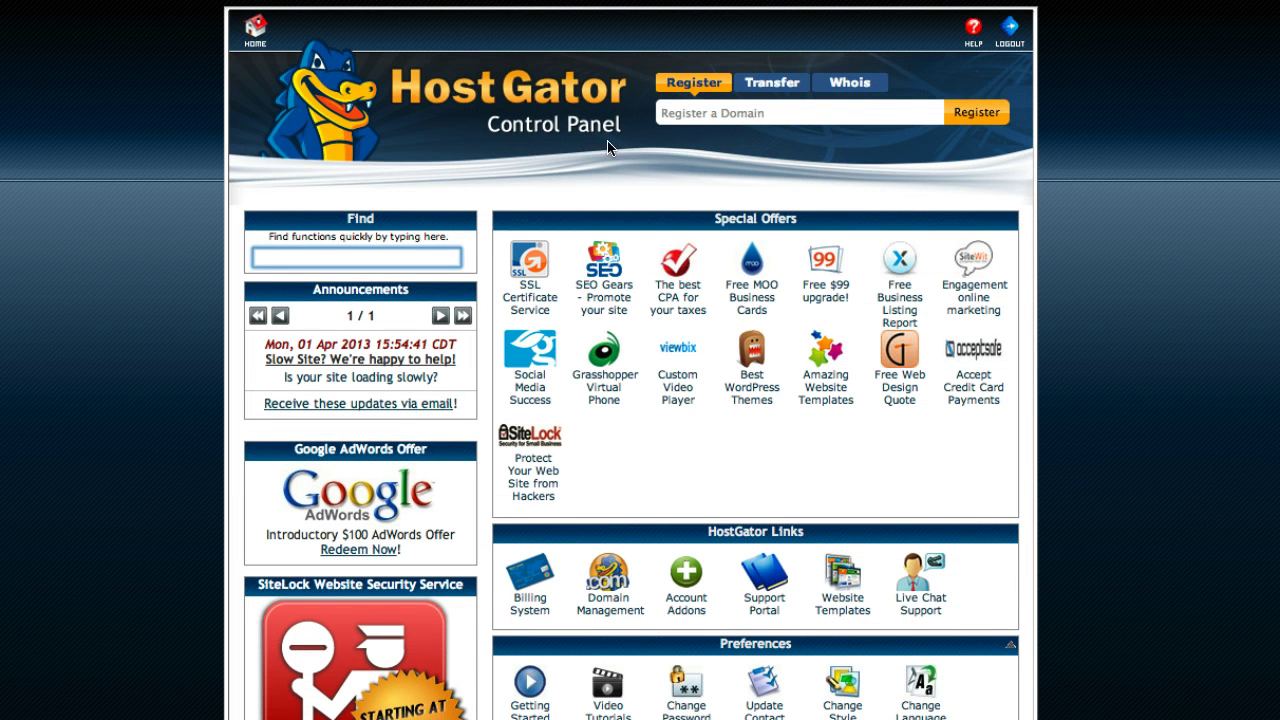
# - Open QuickInstall from the Software/Services section of cPanel
pyautogui.scroll(-3, 743, 302)
pyautogui.scroll(-15, 743, 302)
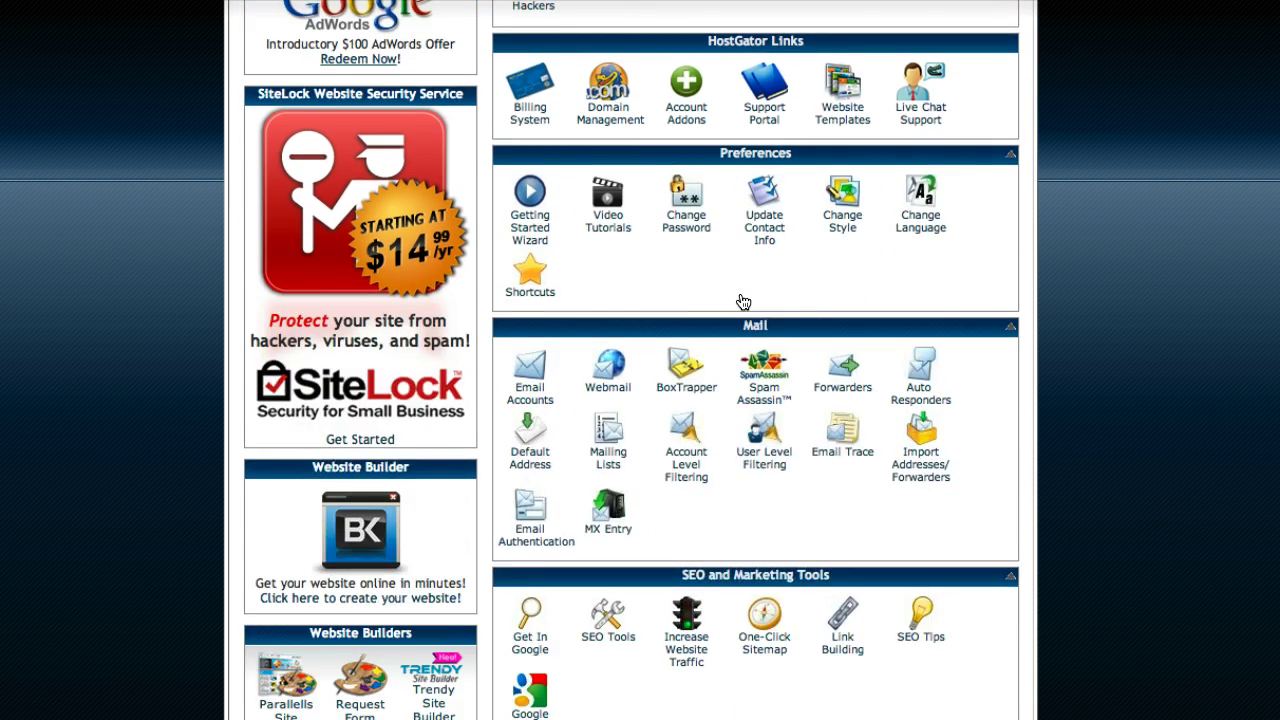
pyautogui.scroll(-3, 743, 302)
pyautogui.scroll(2, 745, 302)
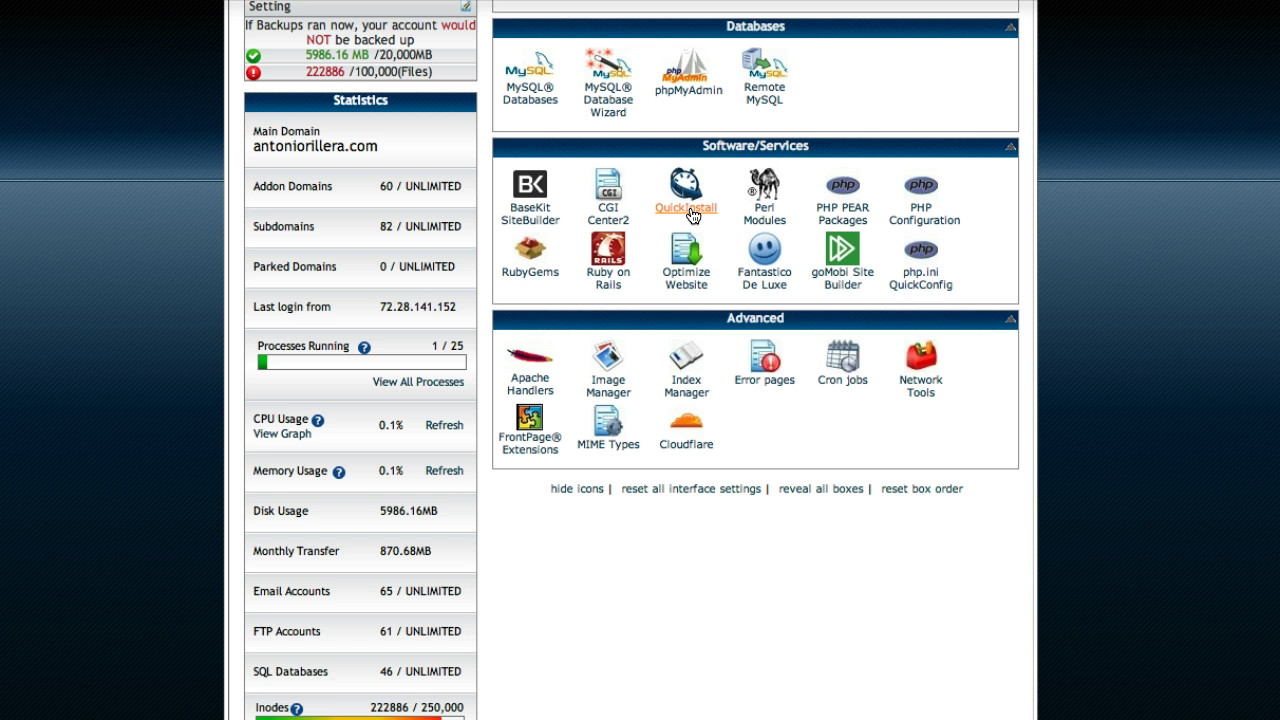
pyautogui.click(692, 215)
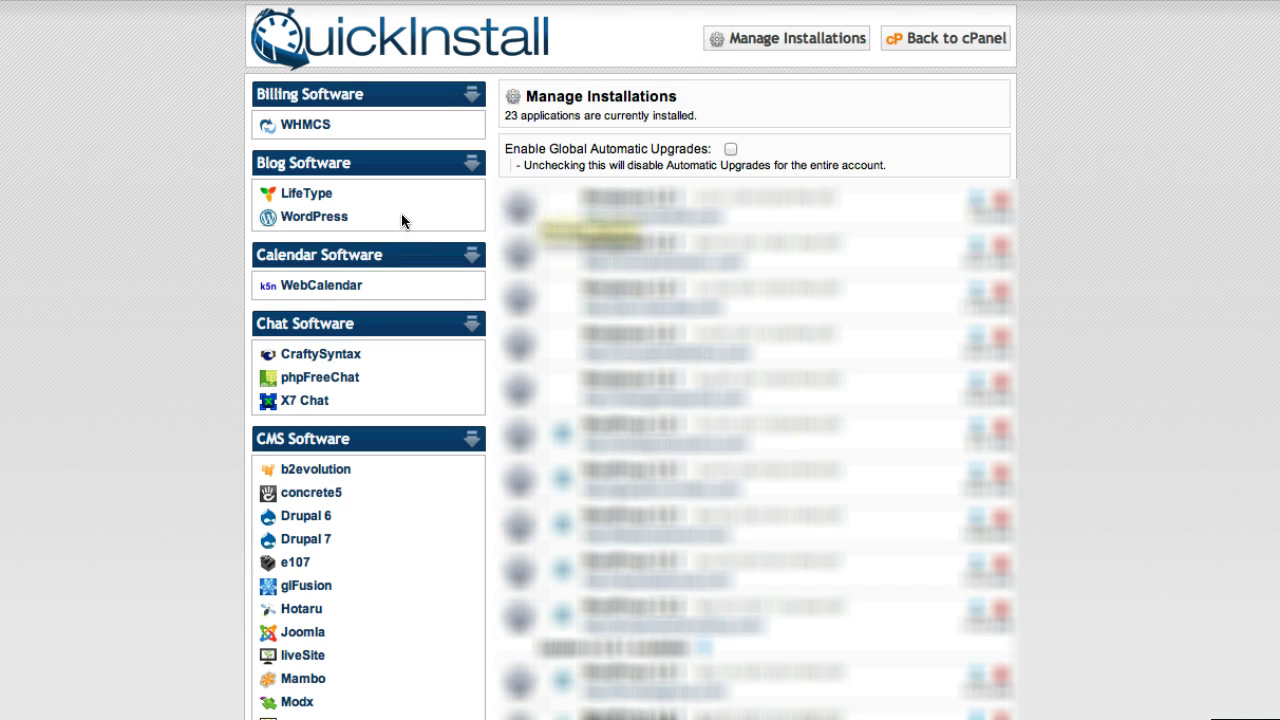
# - Pick WordPress, continue, and set the Application URL domain to antoniorillera.net
pyautogui.click(329, 223)
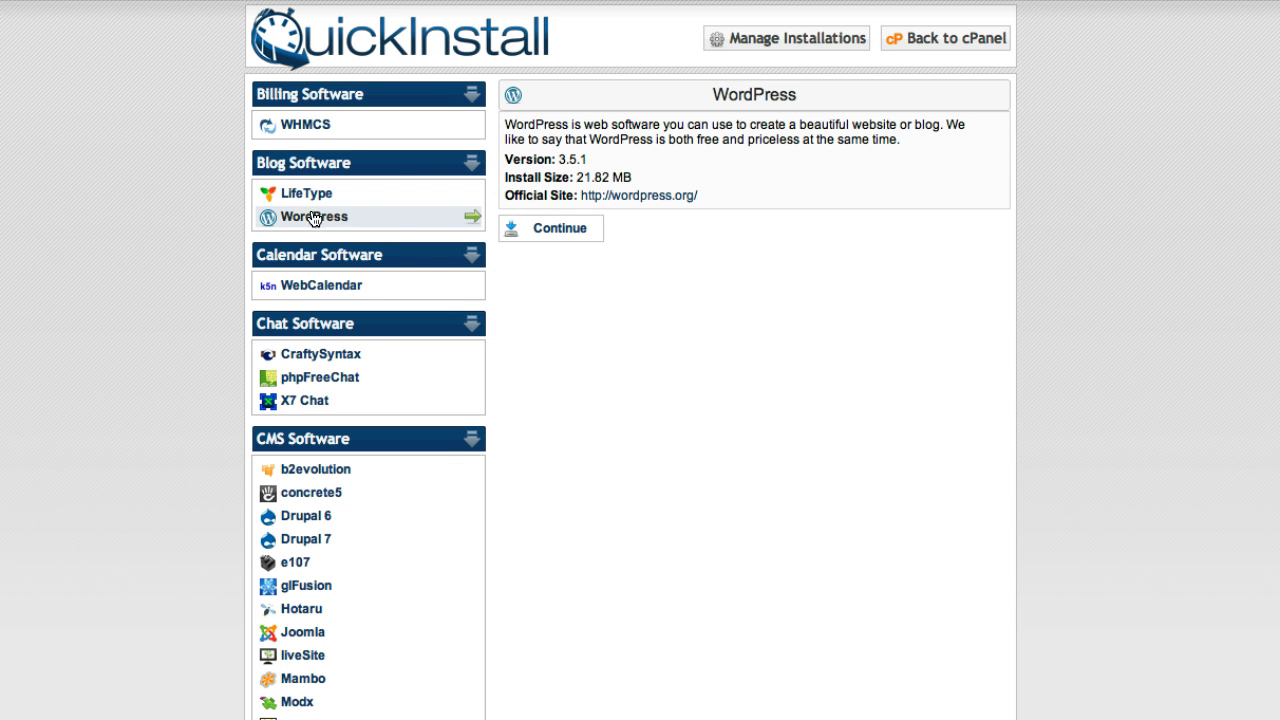
pyautogui.click(566, 233)
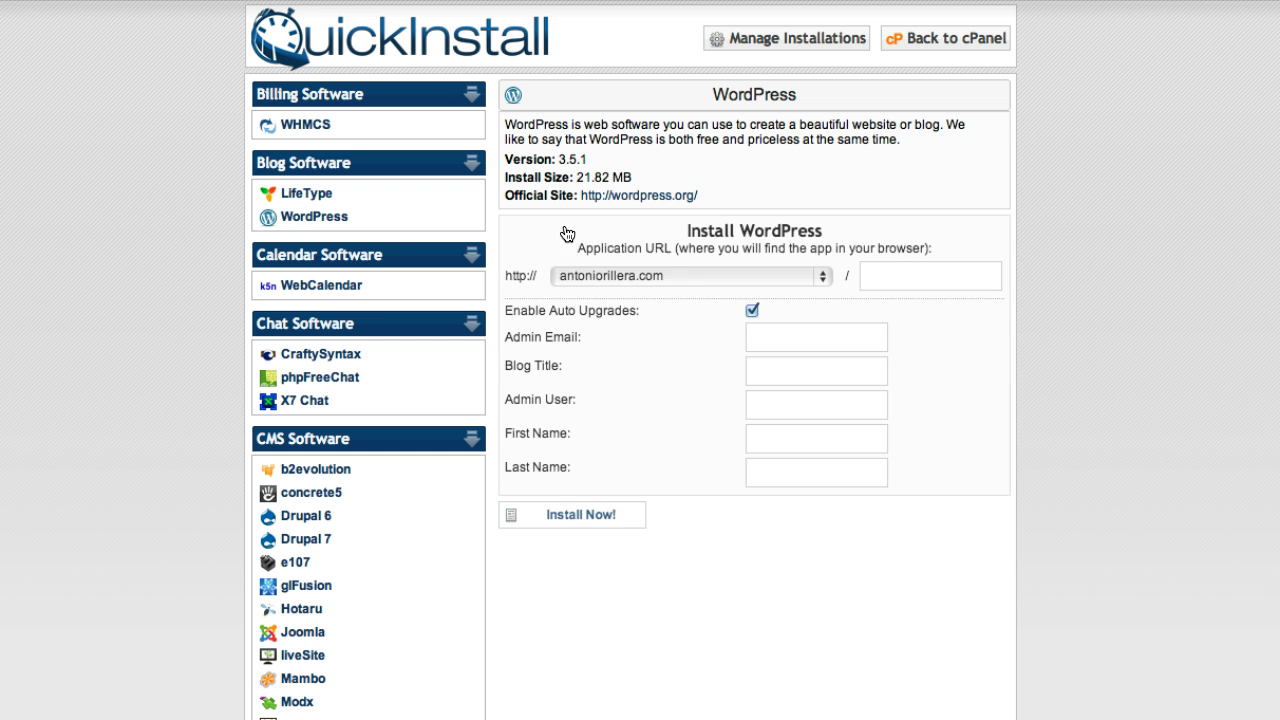
pyautogui.click(633, 277)
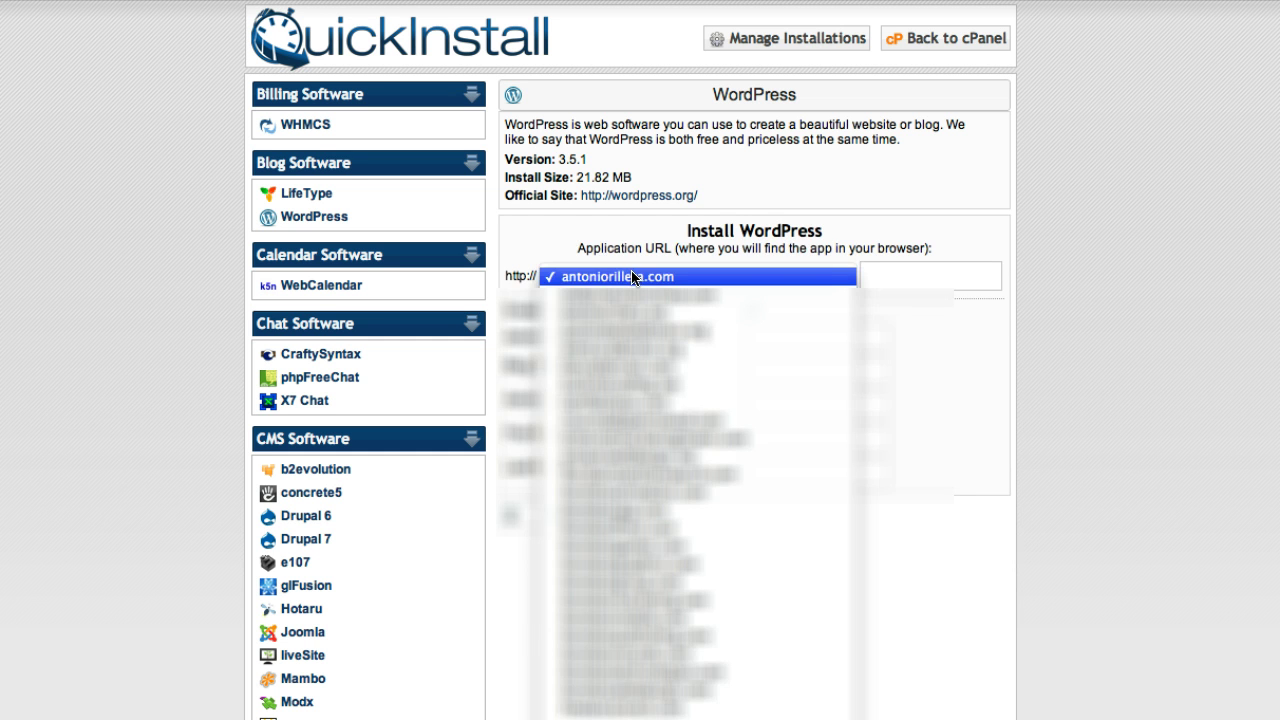
pyautogui.click(633, 306)
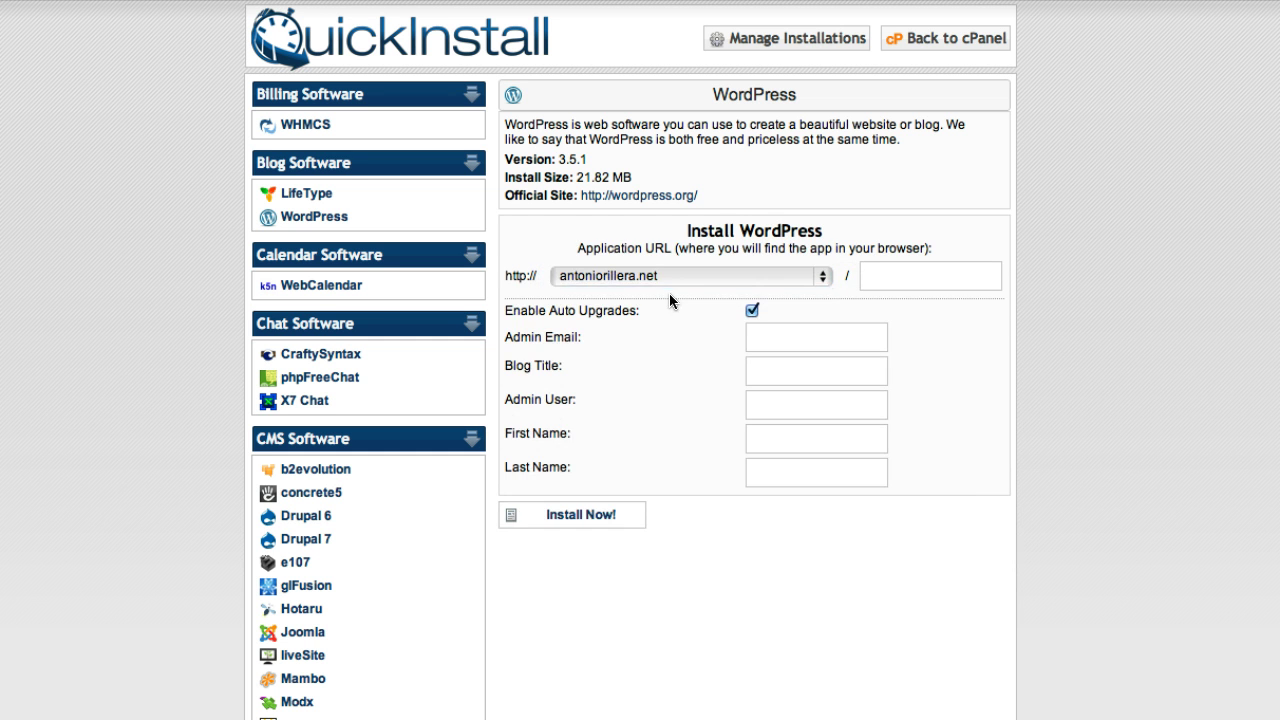
# - Autofill the admin e-mail and enter the owner's name as the blog title
pyautogui.click(765, 337)
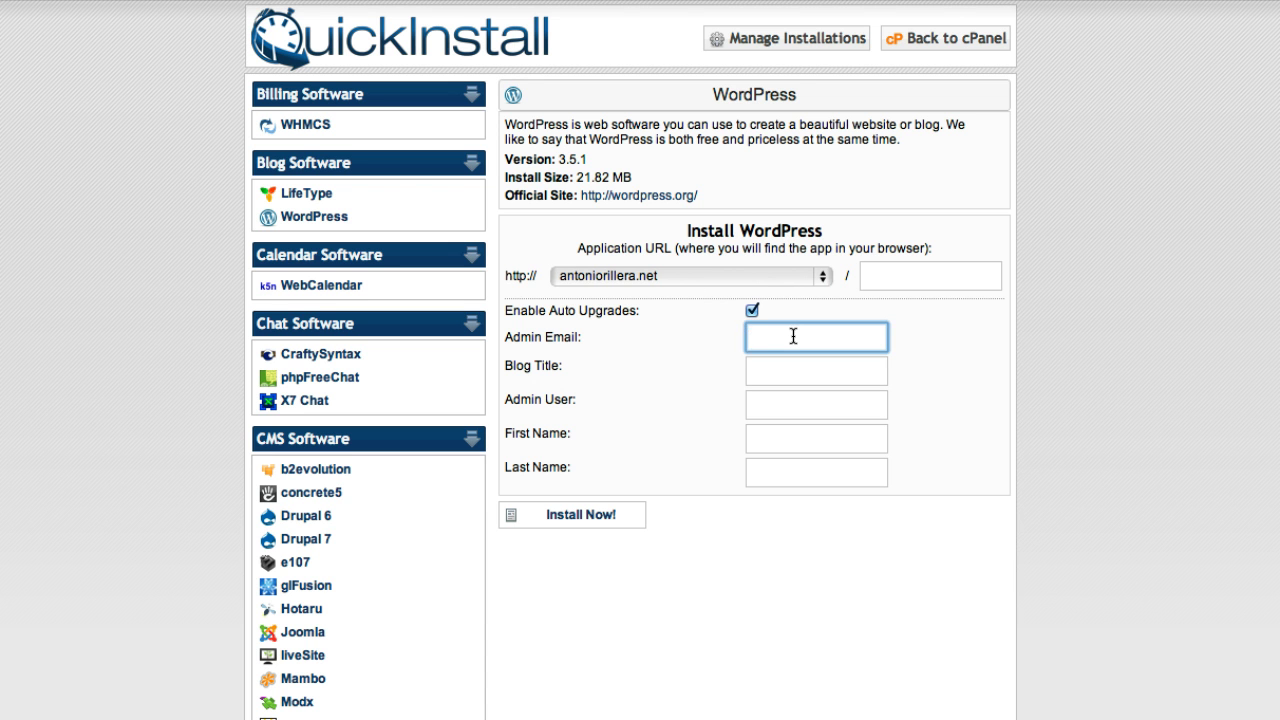
pyautogui.write('antonio')
pyautogui.press('Down')
pyautogui.press('Return')
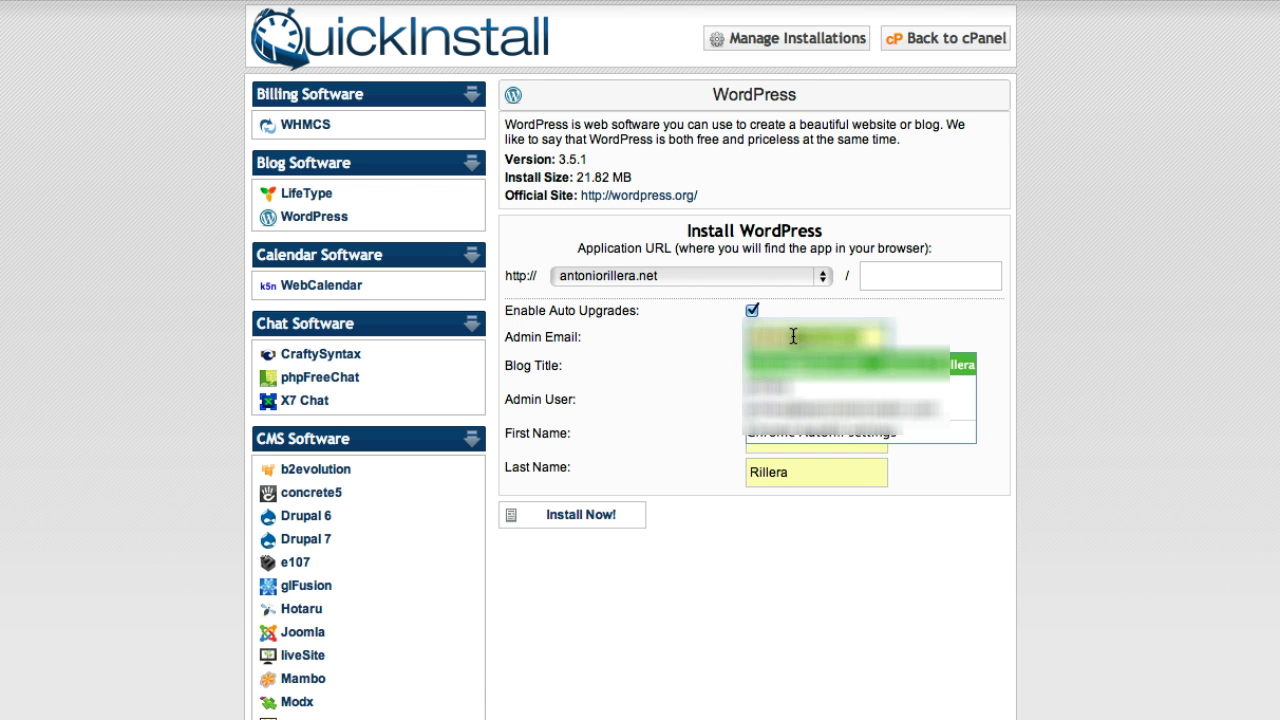
pyautogui.click(818, 366)
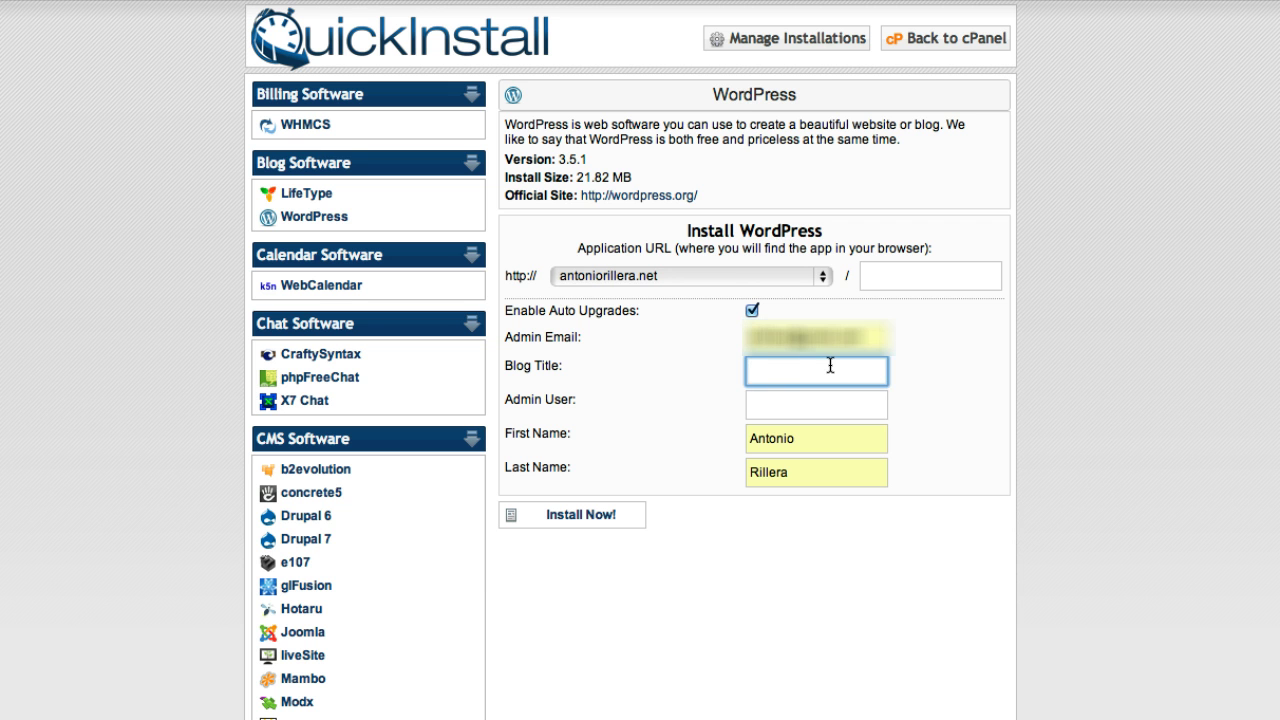
pyautogui.write('Antonio Rillera')
# - Enter the admin username and run the WordPress installation to 100%
pyautogui.click(810, 400)
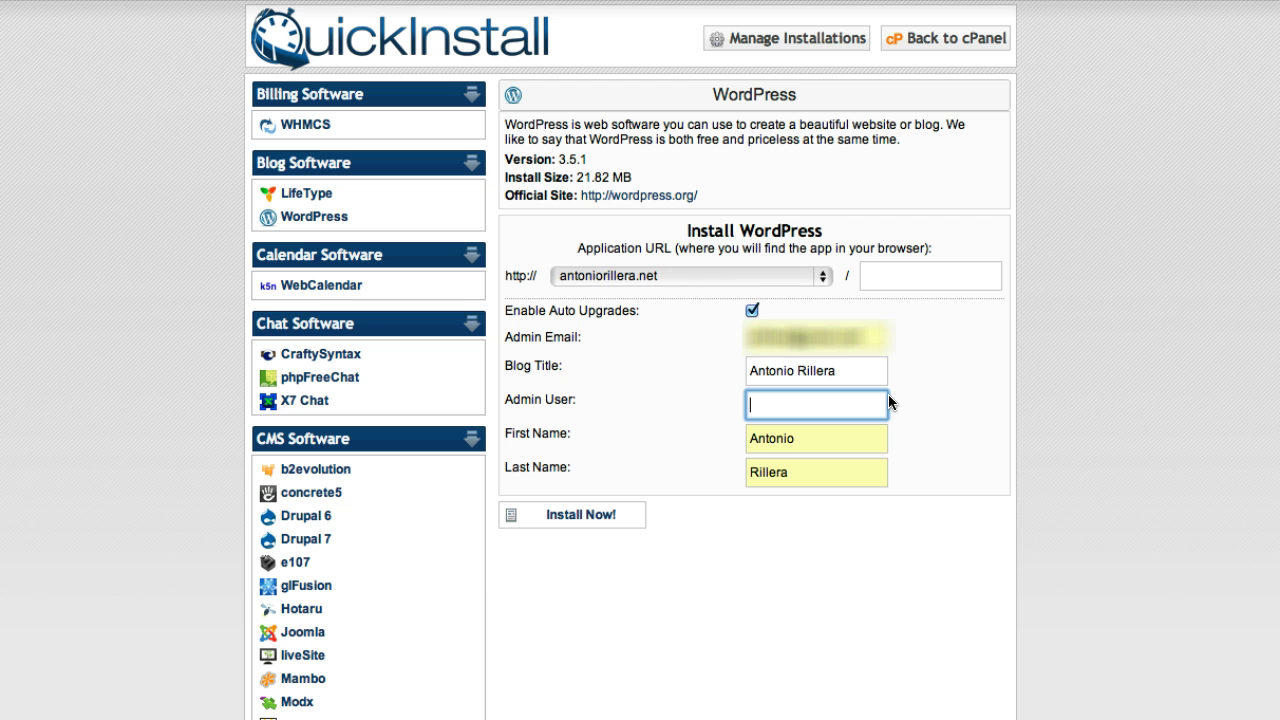
pyautogui.write('antonio8875648')
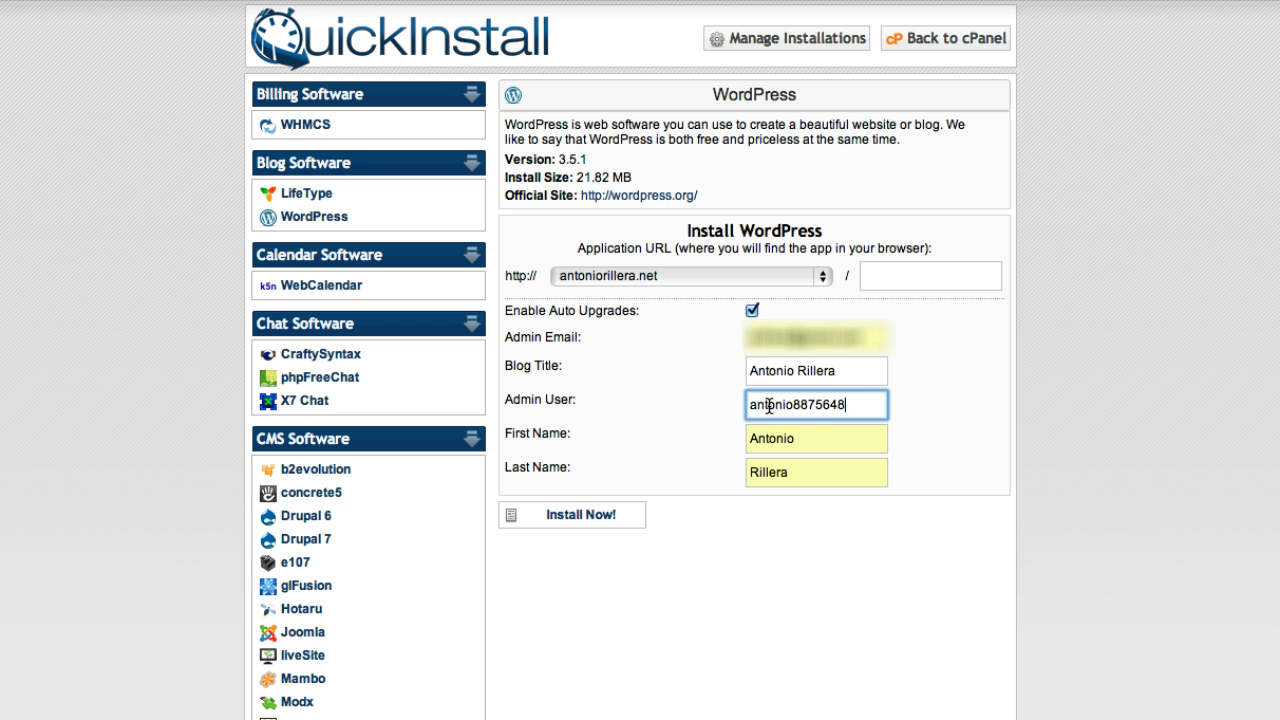
pyautogui.moveTo(749, 404); pyautogui.dragTo(865, 405)
pyautogui.press('super+c')
pyautogui.click(864, 405)
pyautogui.click(627, 519)
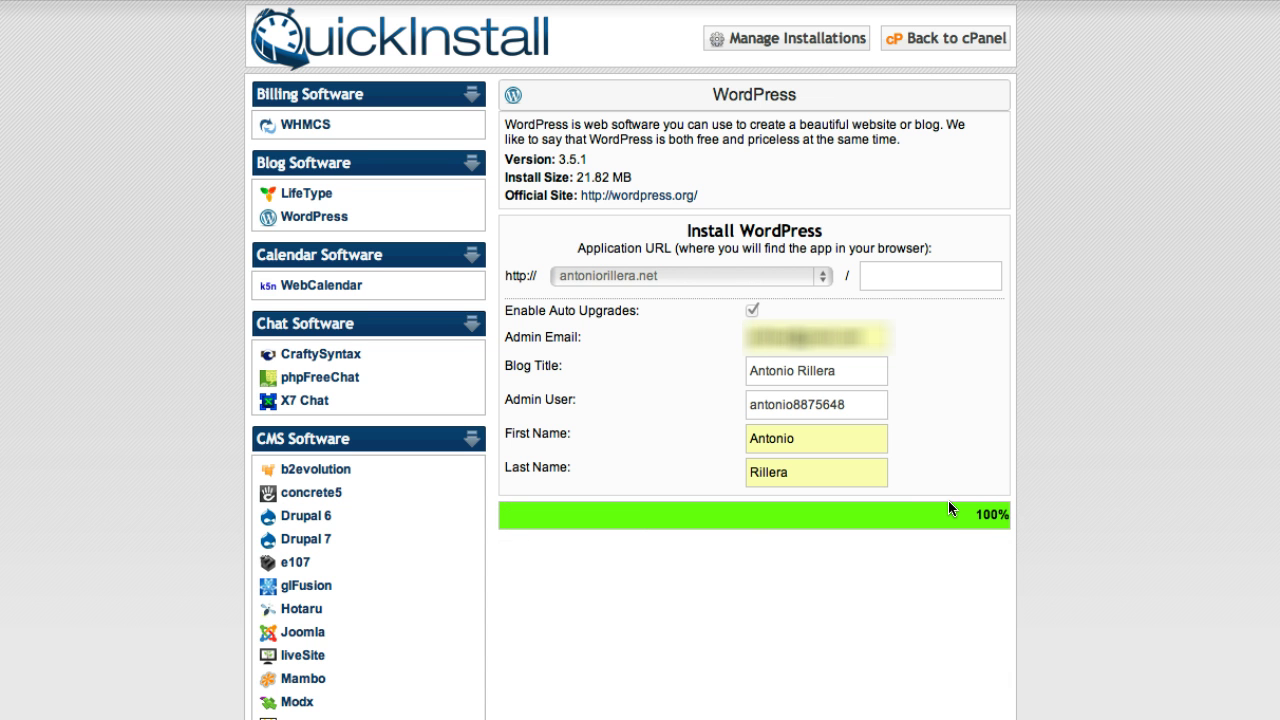
# - Open the QuickInstall Admin Area link from the Congratulations panel in a new tab and switch to it
pyautogui.scroll(-4, 949, 502)
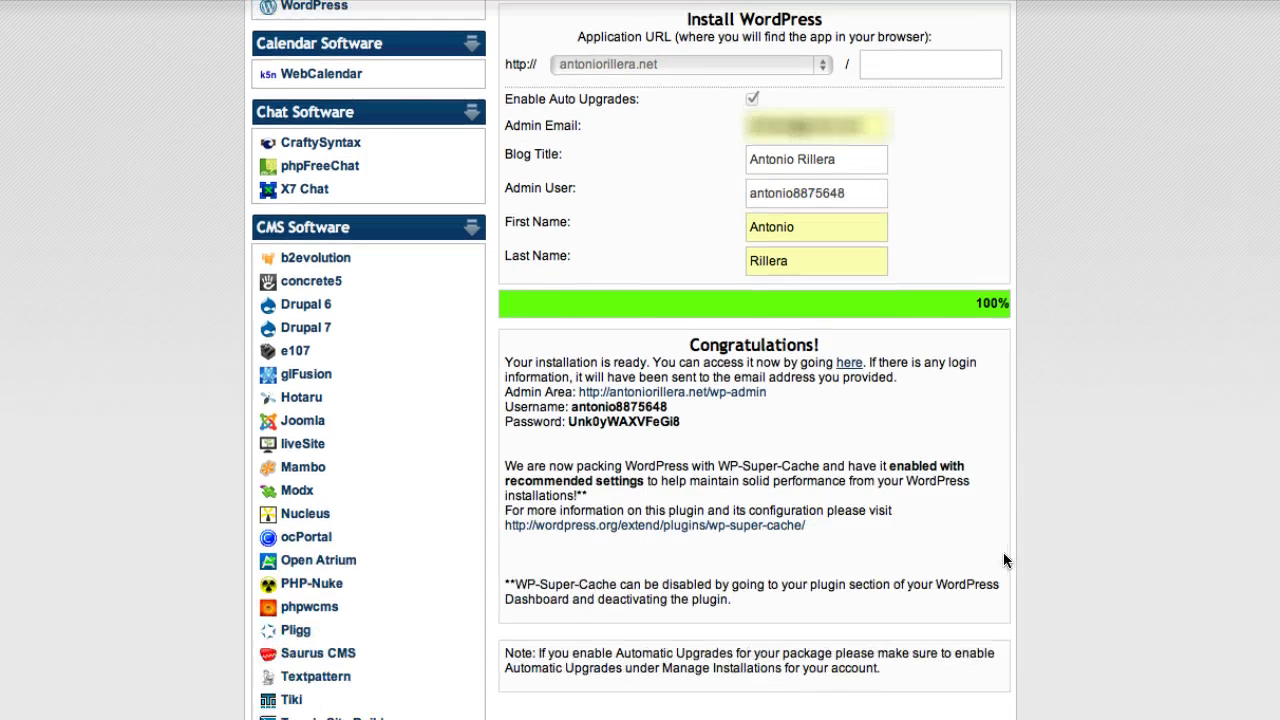
pyautogui.scroll(-1, 820, 415)
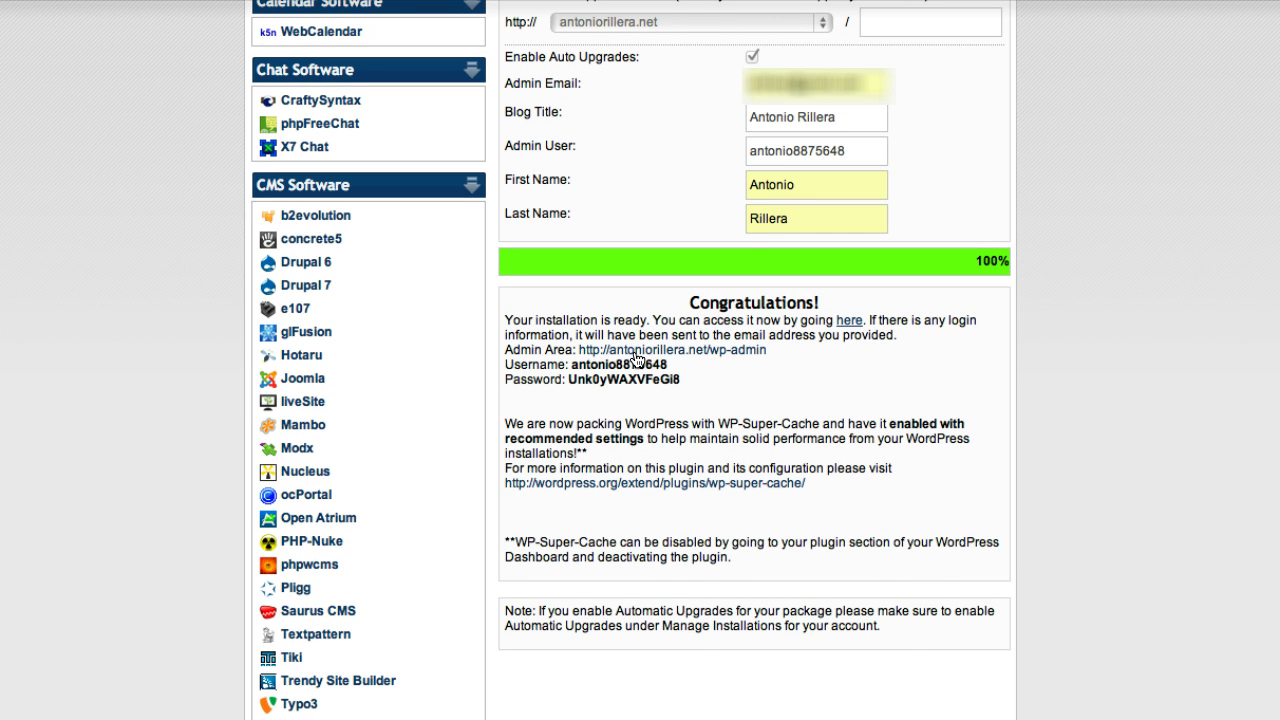
pyautogui.rightClick(637, 352)
pyautogui.click(700, 363)
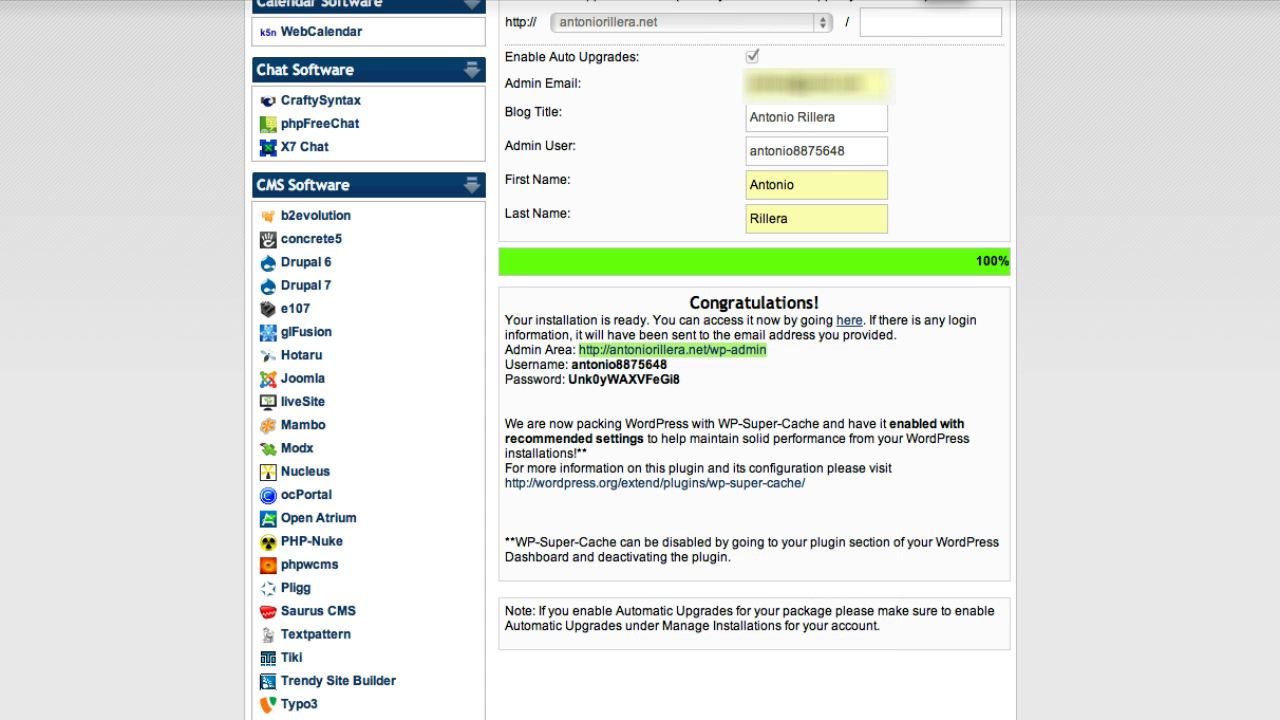
pyautogui.click(903, 2)
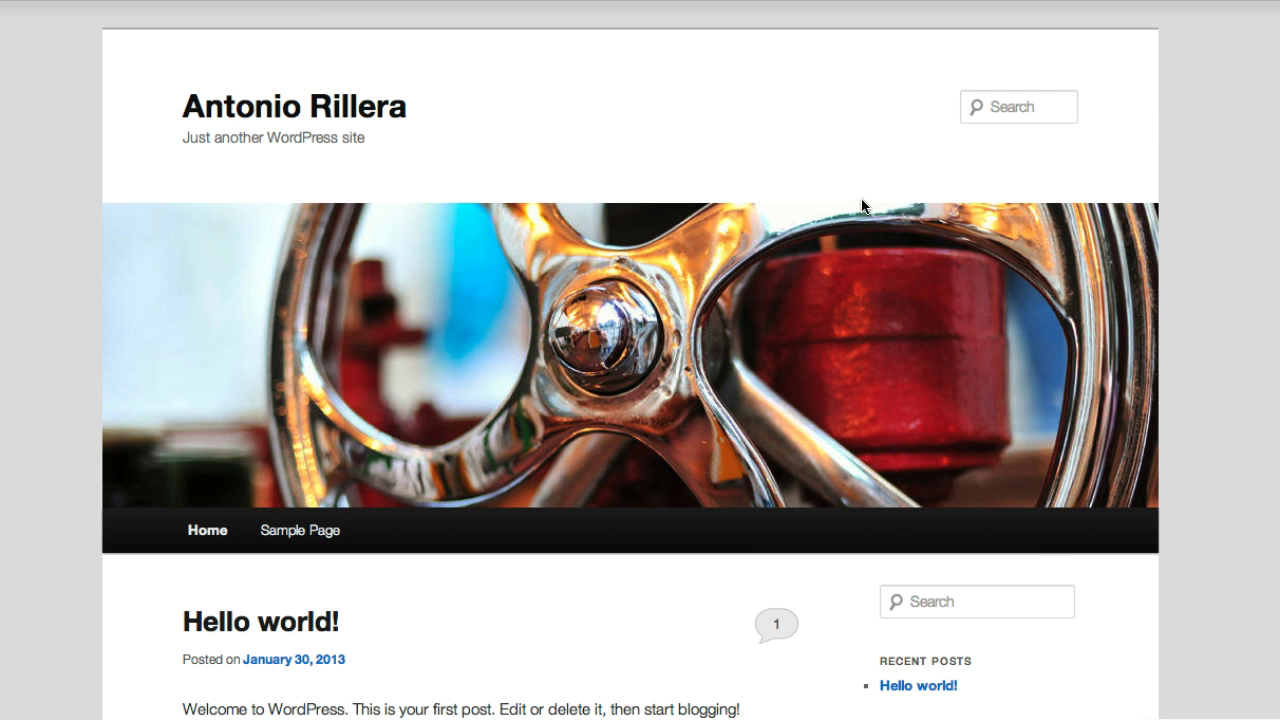
# - Copy the generated username from the Congratulations panel into the WordPress login form
pyautogui.scroll(-5, 584, 304)
pyautogui.scroll(5, 584, 304)
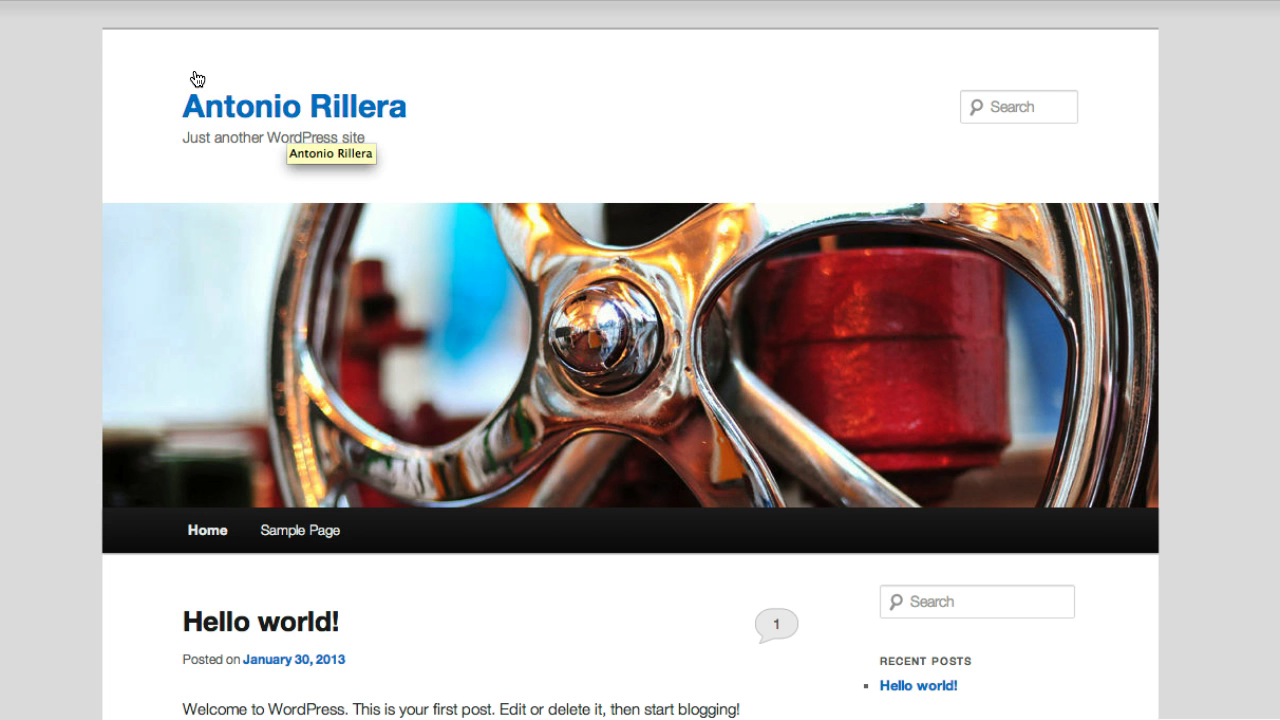
pyautogui.click(18, 2)
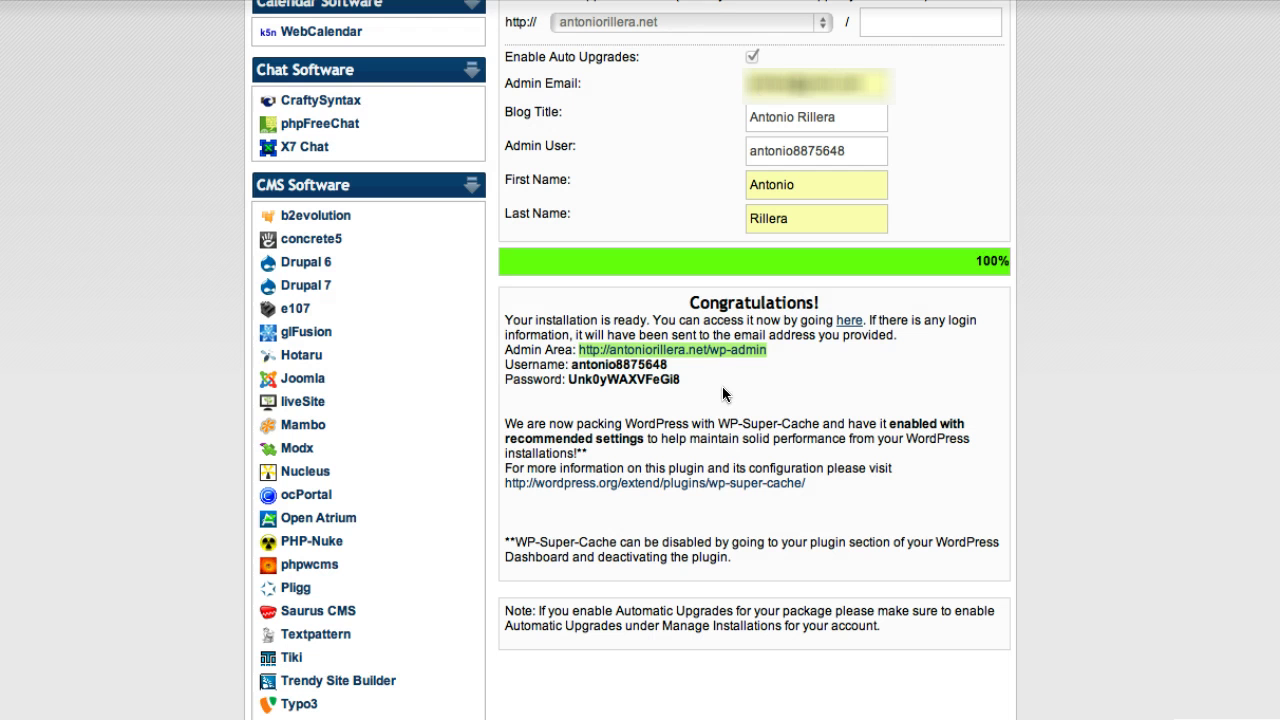
pyautogui.moveTo(668, 365); pyautogui.dragTo(572, 365)
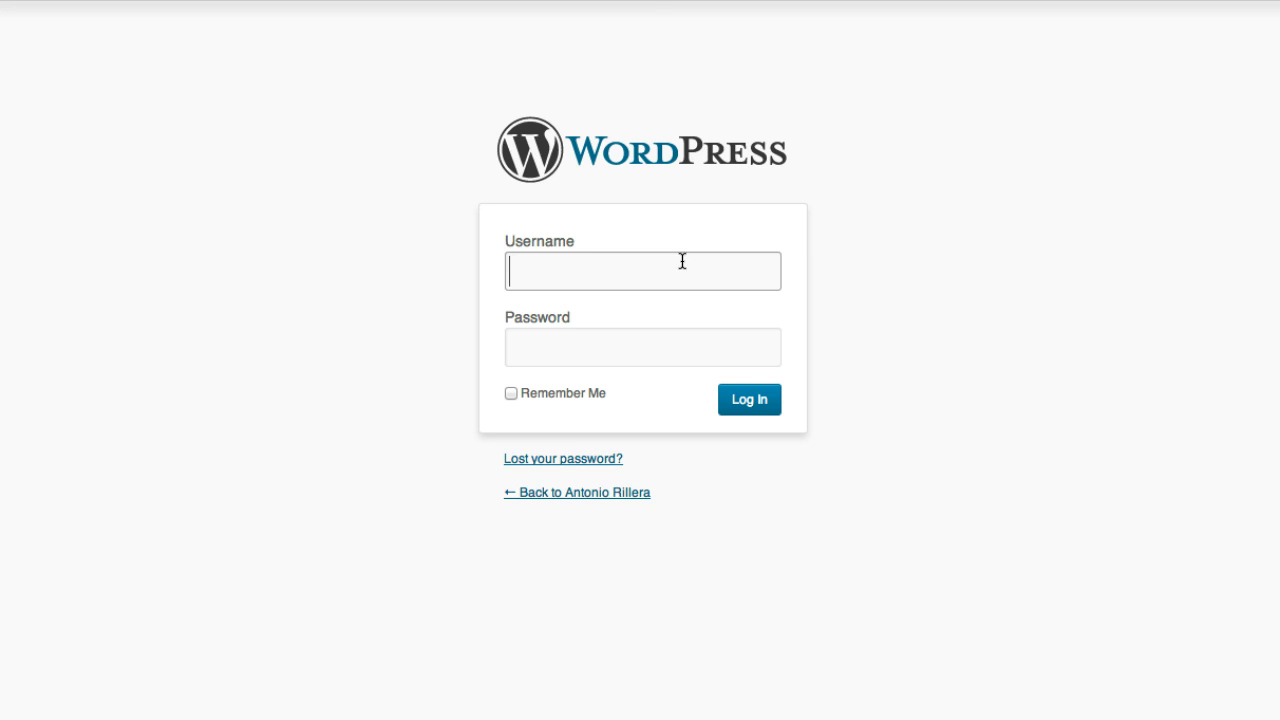
pyautogui.press('super+v')
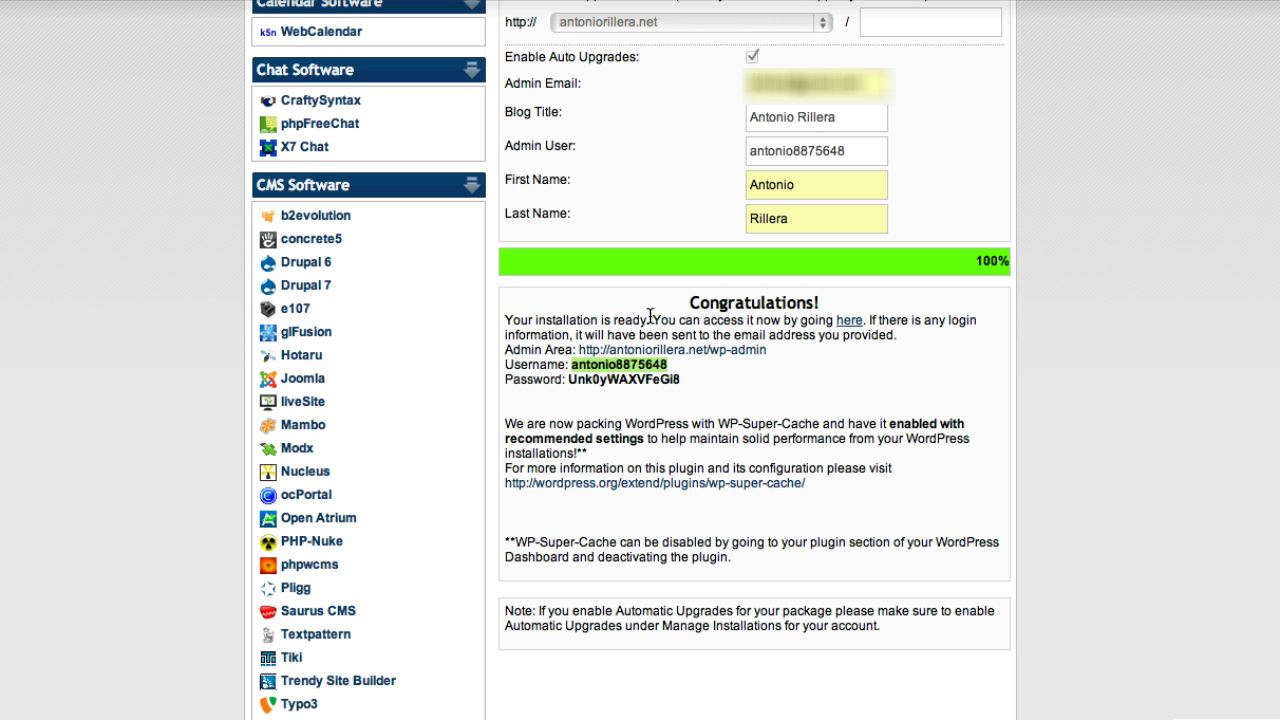
# - Copy the generated password into the login form and log in to WordPress
pyautogui.moveTo(684, 380); pyautogui.dragTo(568, 380)
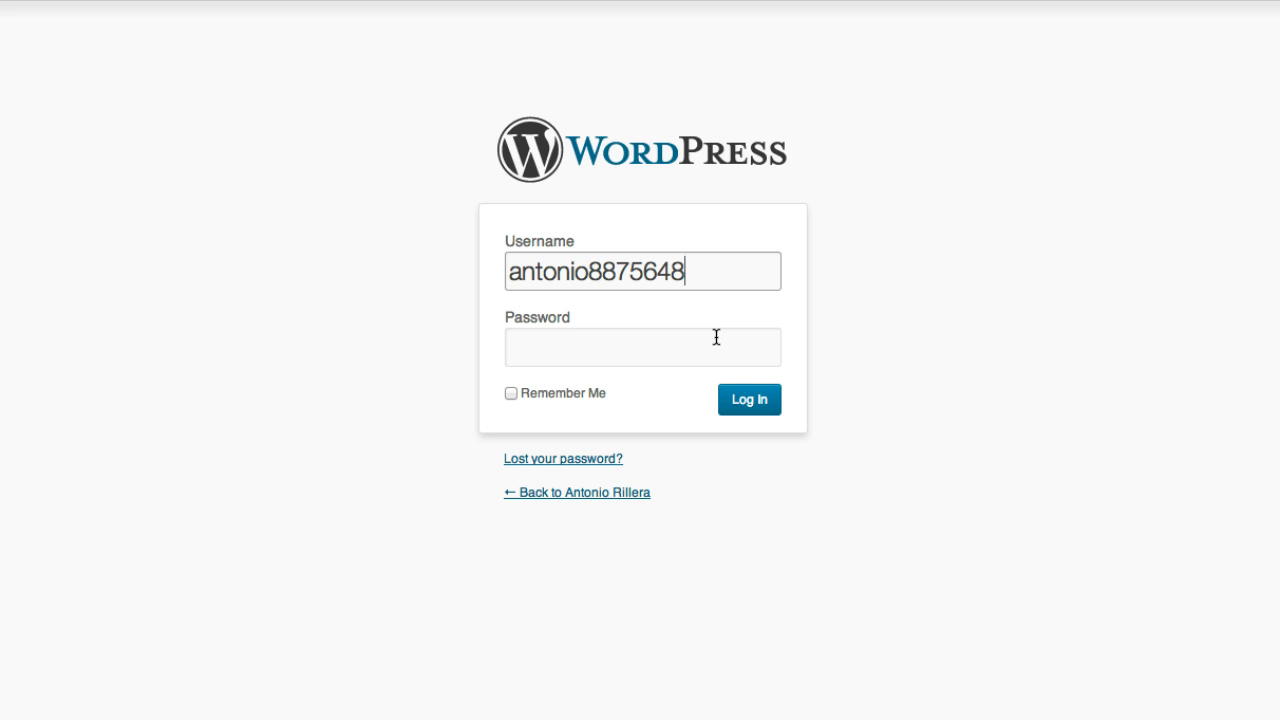
pyautogui.click(714, 337)
pyautogui.press('super+v')
pyautogui.click(752, 406)
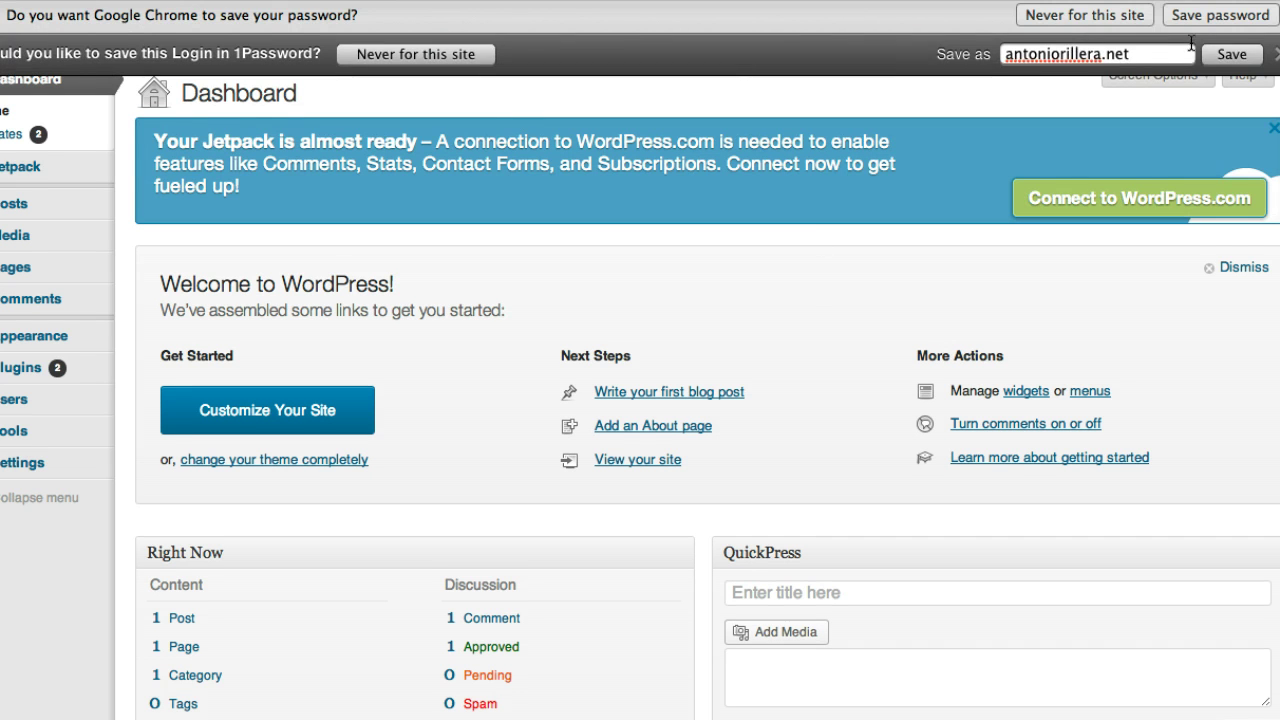
# - Decline saving the password in Chrome and 1Password, leaving the Dashboard fully visible
pyautogui.click(1148, 16)
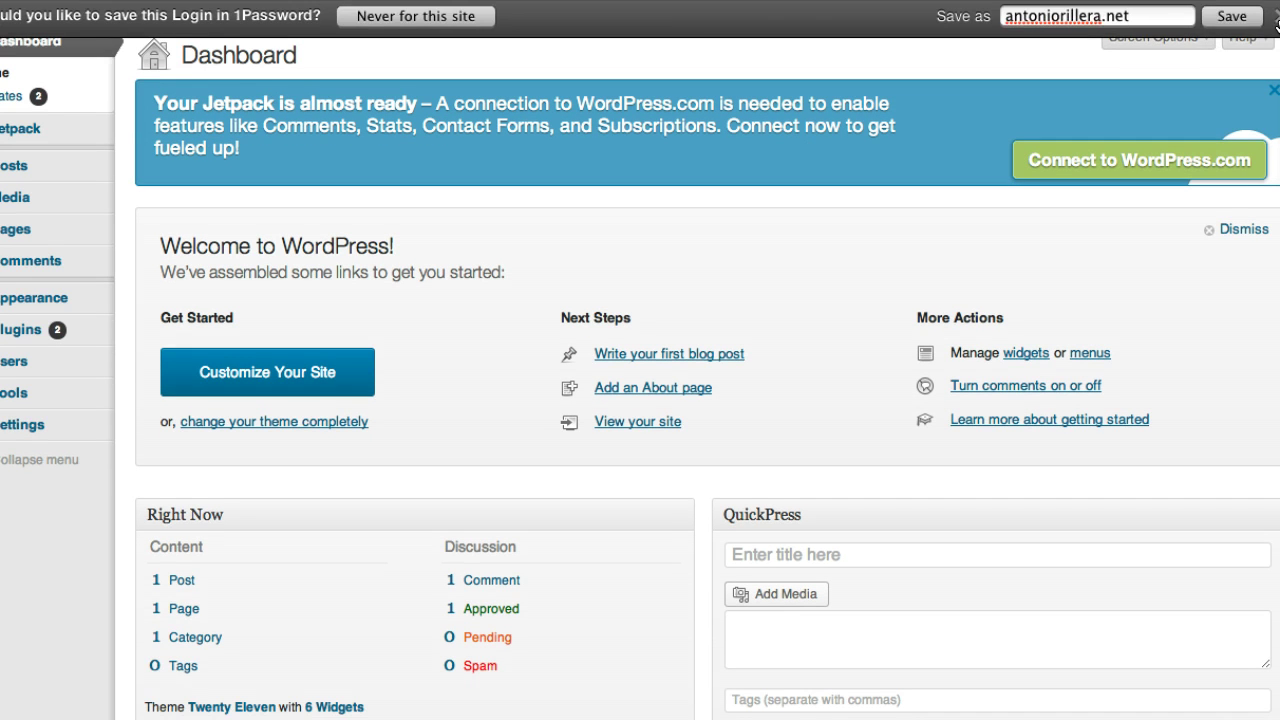
pyautogui.click(1252, 18)
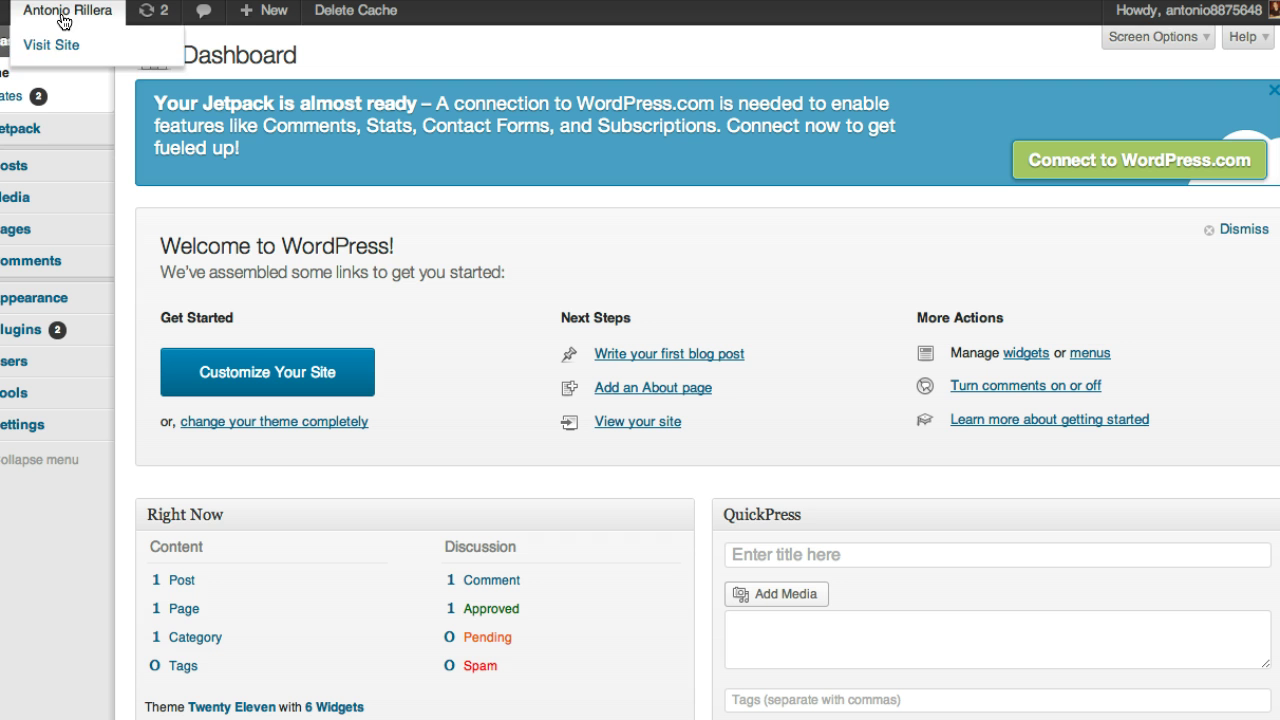
pyautogui.scroll(-3, 153, 305)
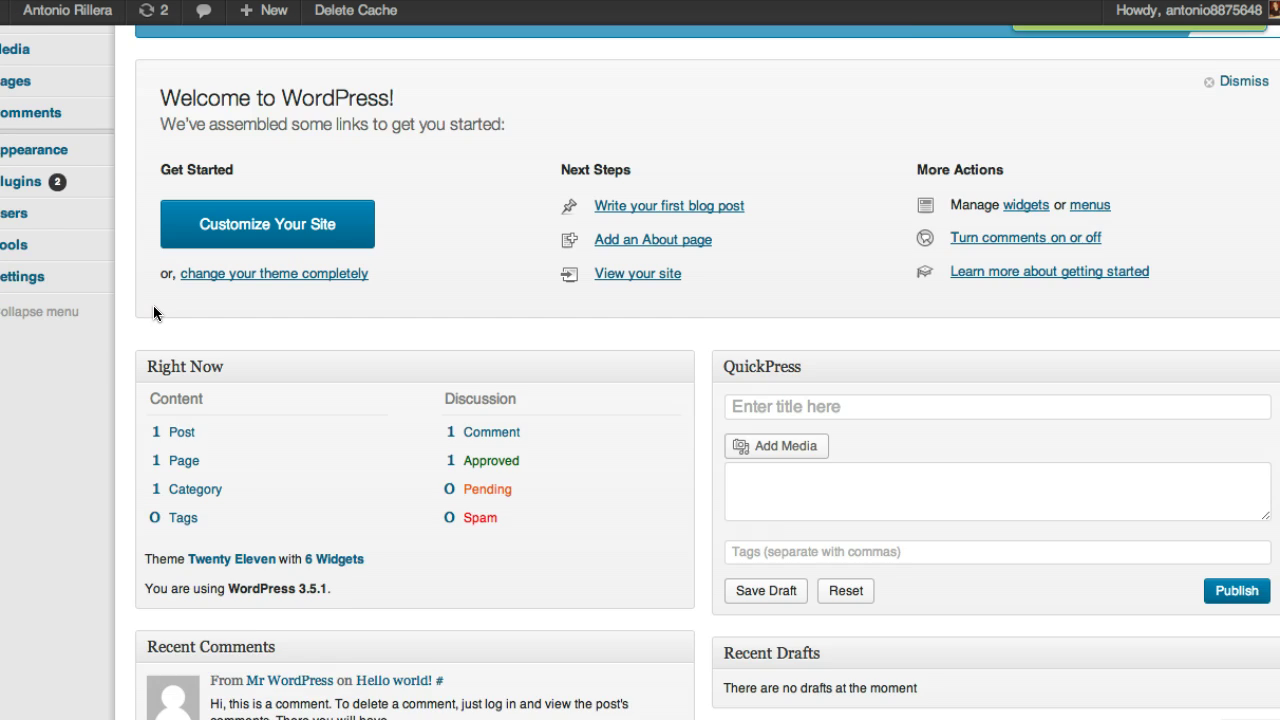
pyautogui.scroll(3, 155, 305)
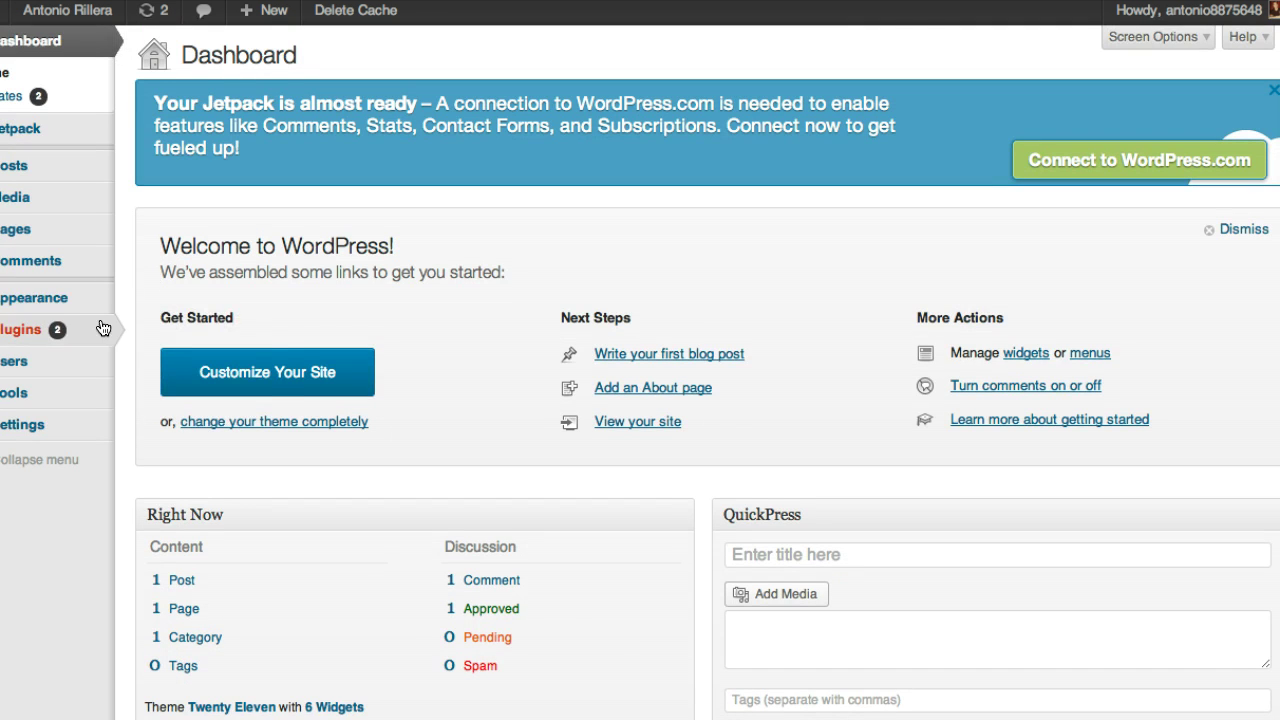
pyautogui.moveTo(84, 314)
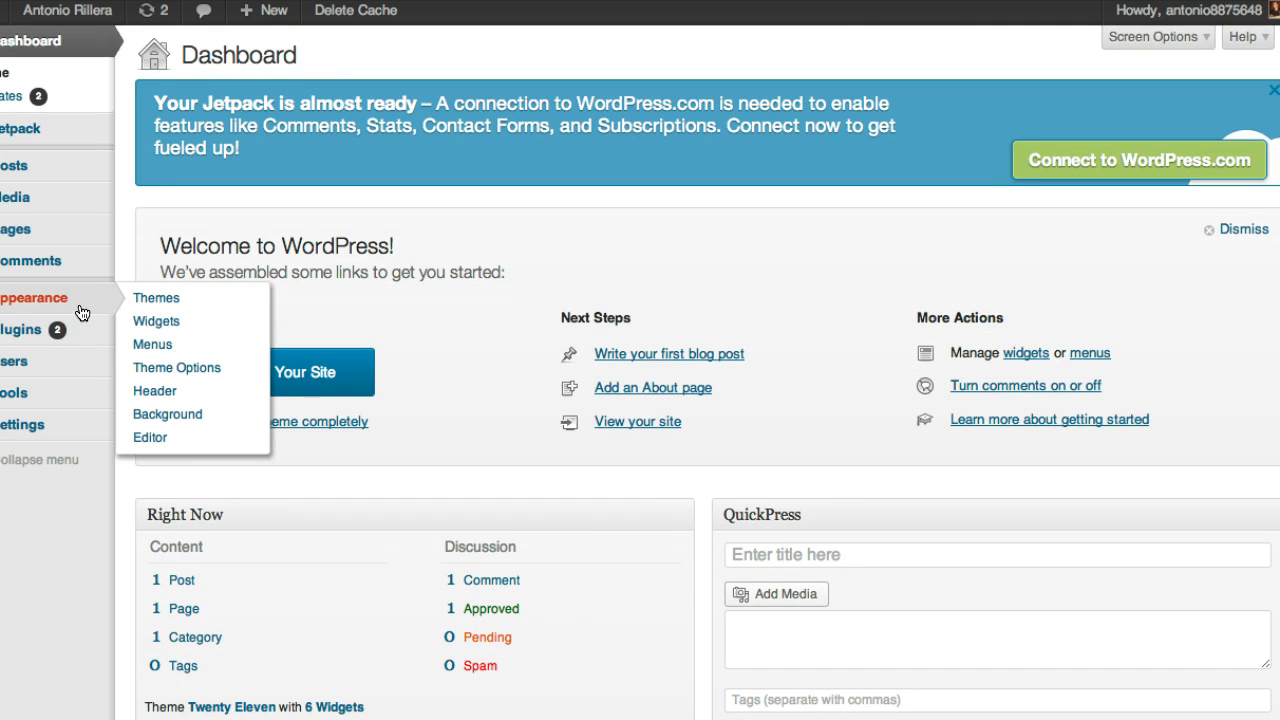